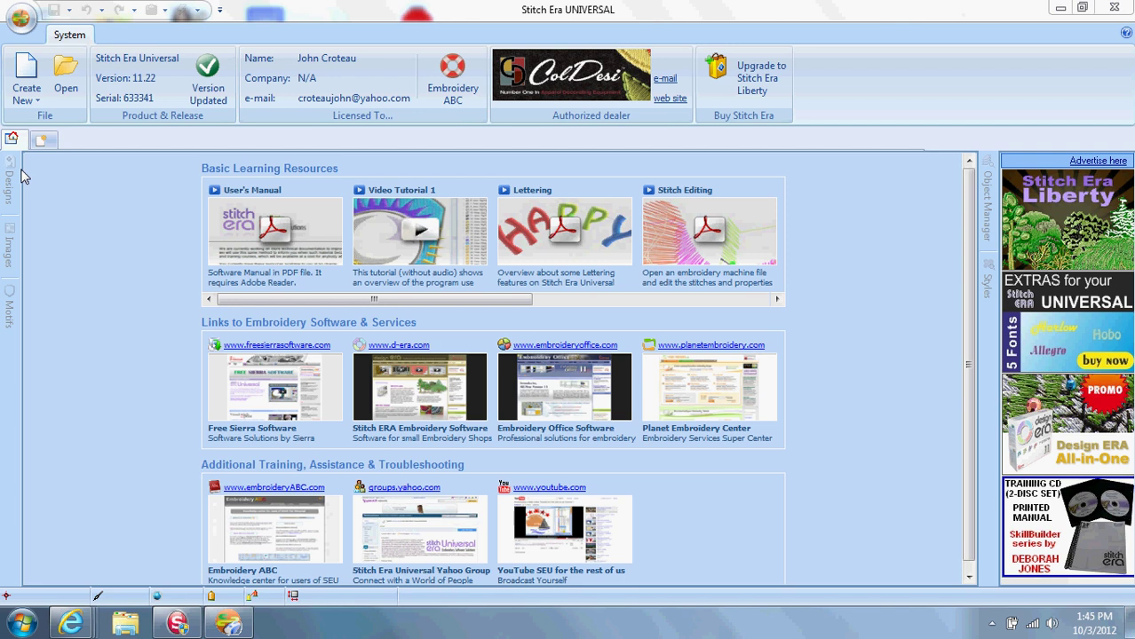
# - Create a new blank design and browse all image types in the image library
pyautogui.click(26, 98)
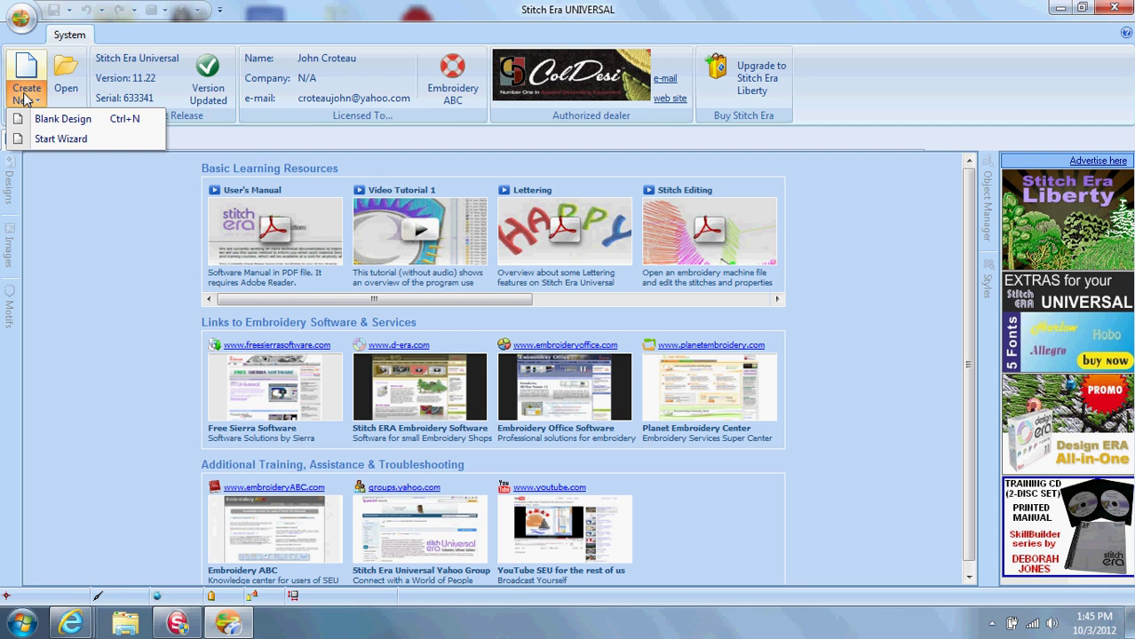
pyautogui.click(55, 118)
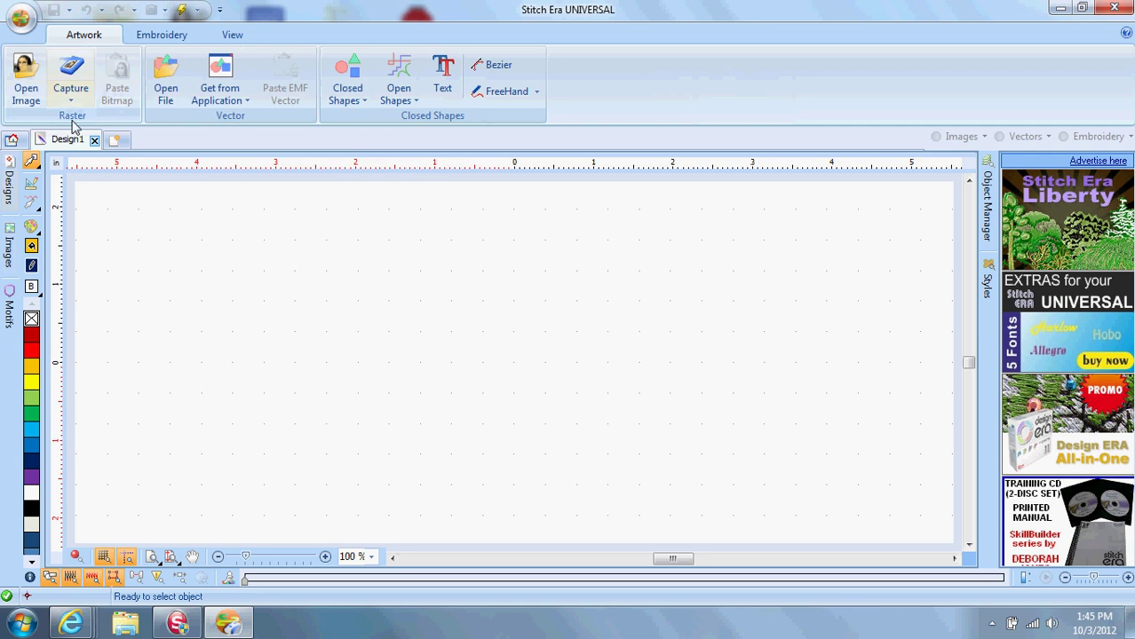
pyautogui.click(11, 258)
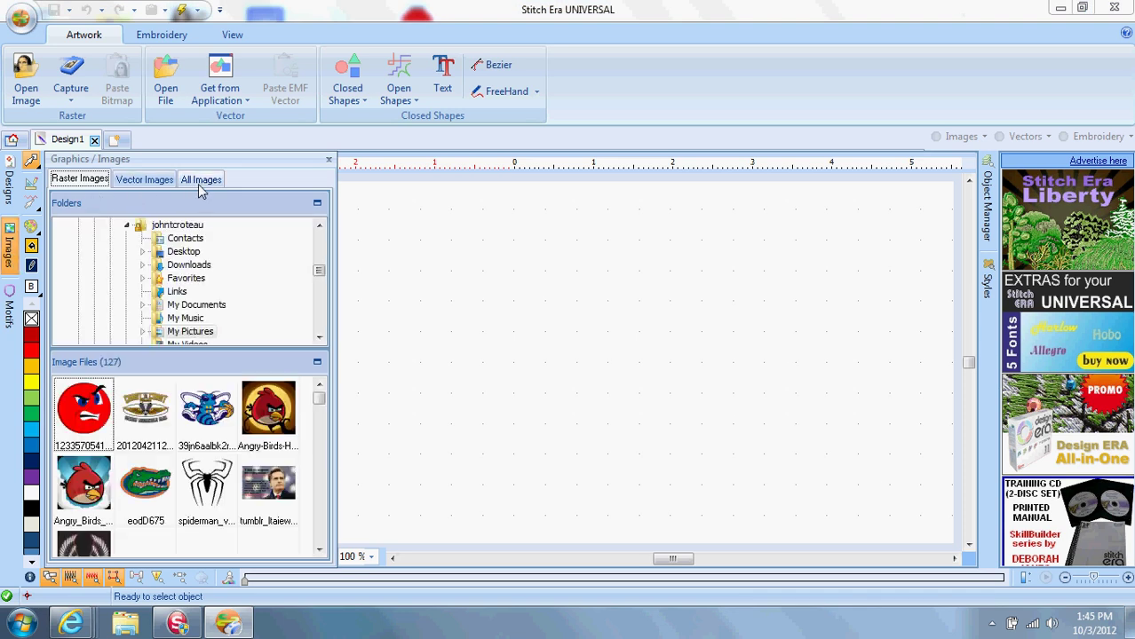
pyautogui.click(200, 181)
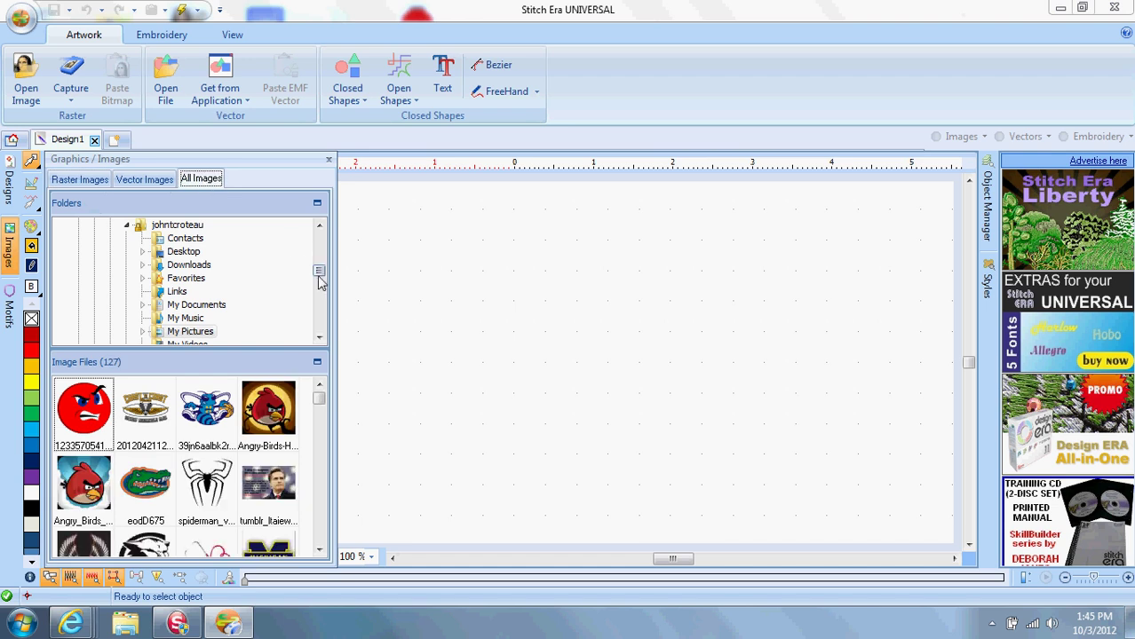
# - Place the Green Lantern logo picture from the My Pictures folder onto the blank design
pyautogui.moveTo(319, 272)
pyautogui.mouseDown()
pyautogui.moveTo(319, 245)
pyautogui.moveTo(318, 265)
pyautogui.mouseUp()
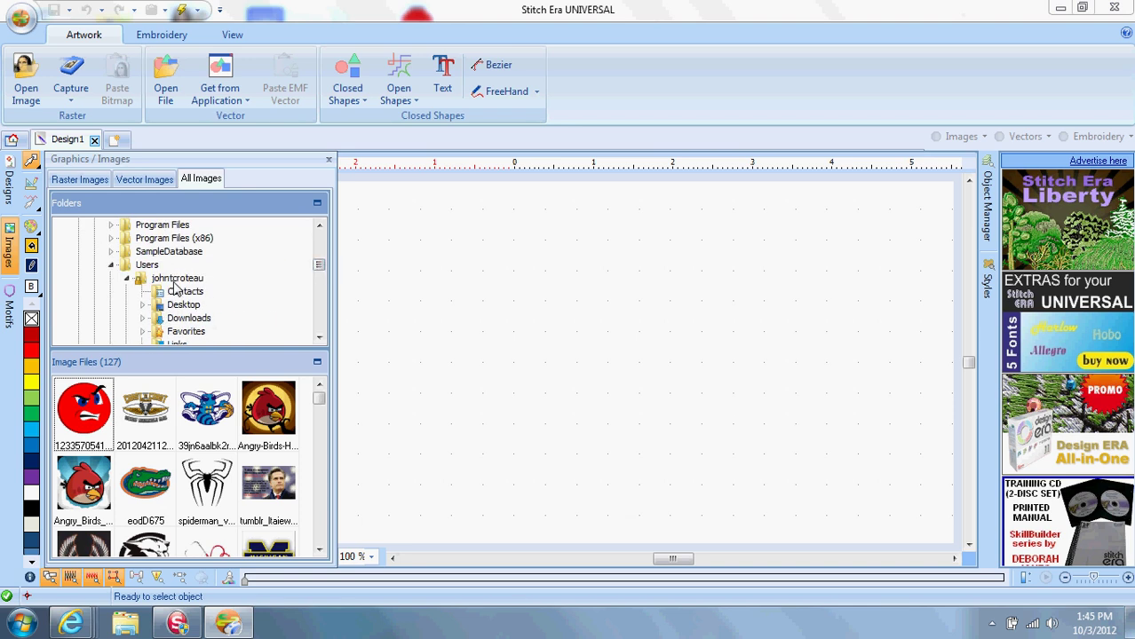
pyautogui.moveTo(319, 267); pyautogui.dragTo(321, 280)
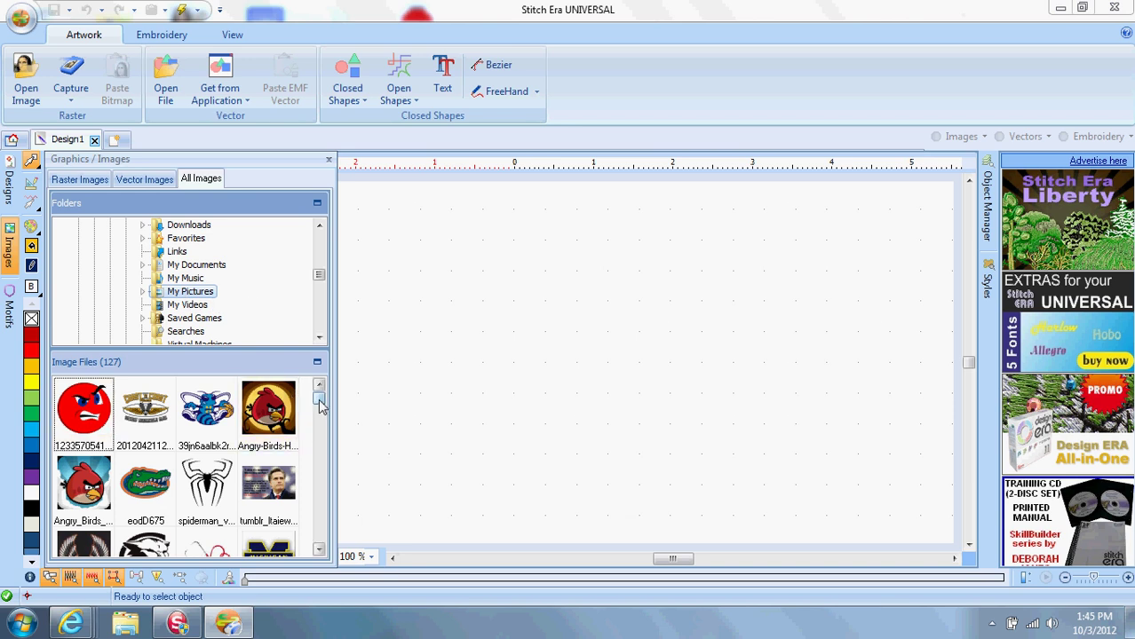
pyautogui.moveTo(321, 404); pyautogui.dragTo(321, 498)
pyautogui.moveTo(272, 444)
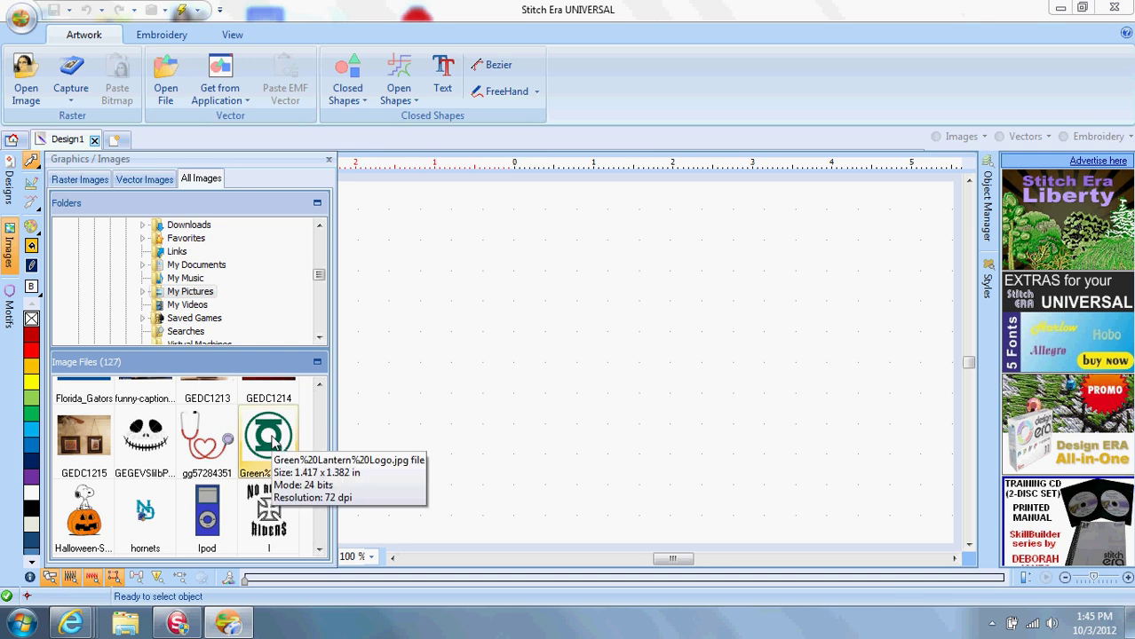
pyautogui.moveTo(272, 444); pyautogui.dragTo(484, 377)
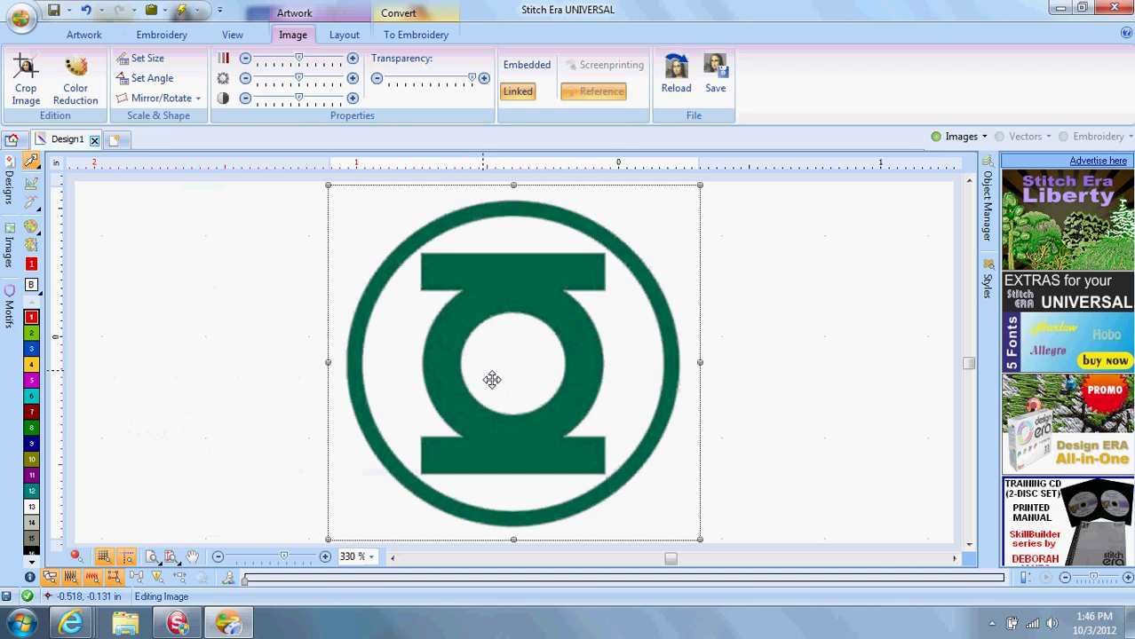
pyautogui.click(8, 244)
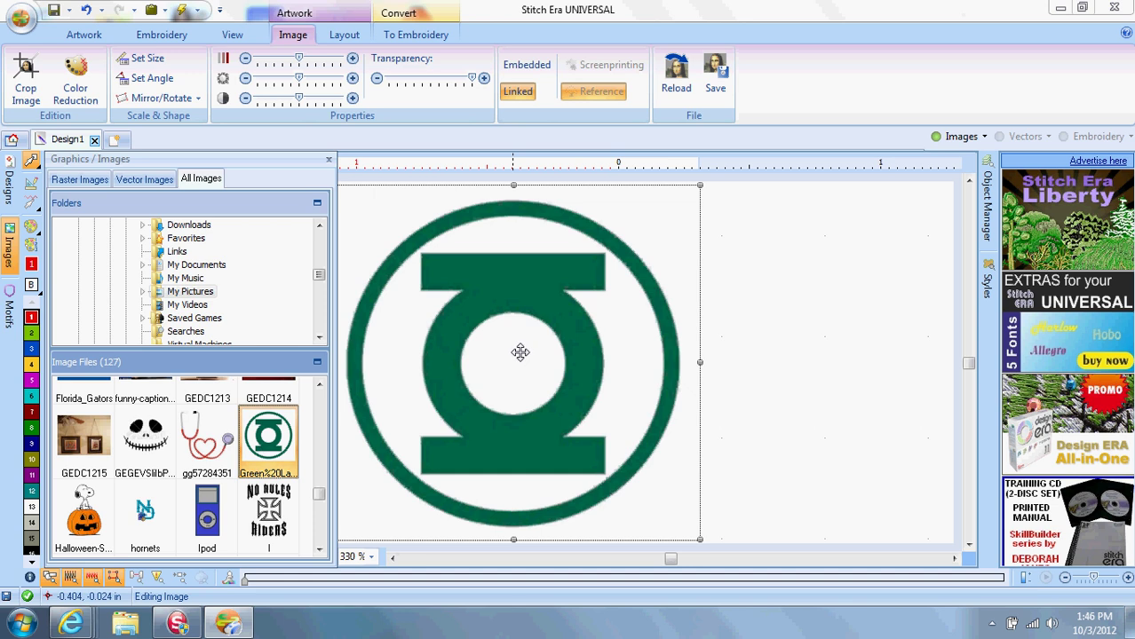
pyautogui.click(620, 328)
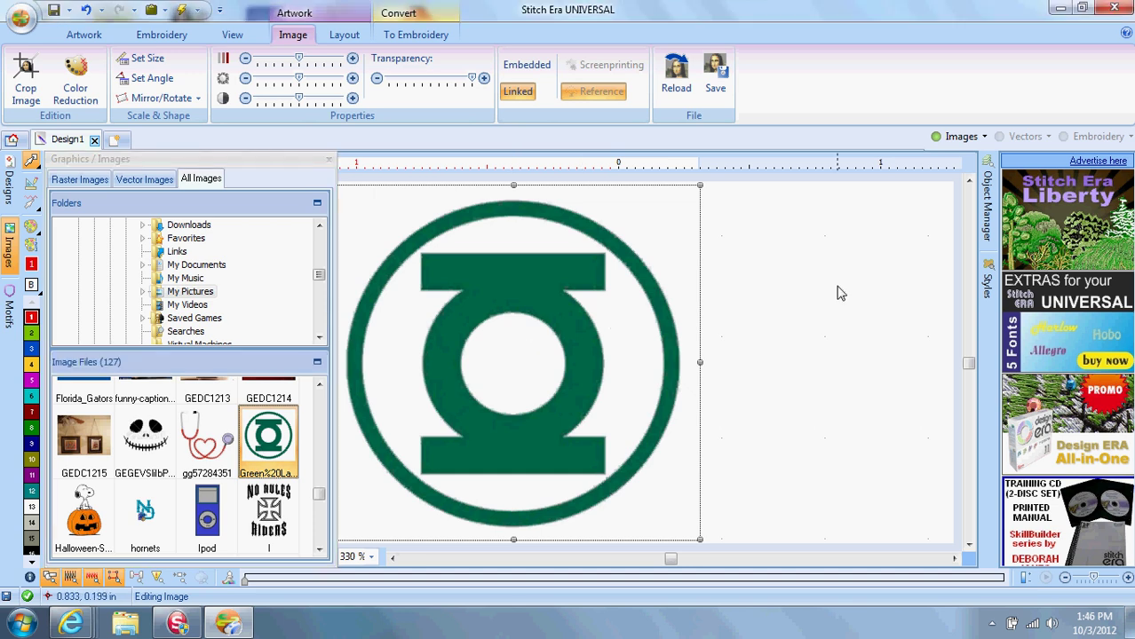
pyautogui.click(706, 330)
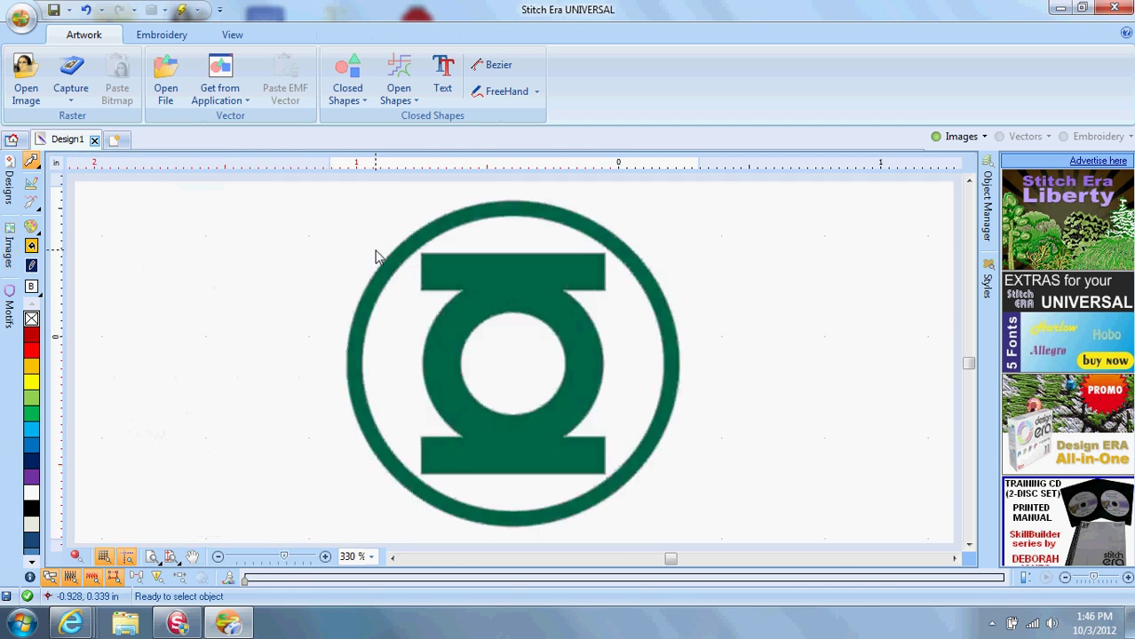
# - Reduce the logo image to 2 colors with the color reduction filter and accept the filtered result
pyautogui.click(348, 426)
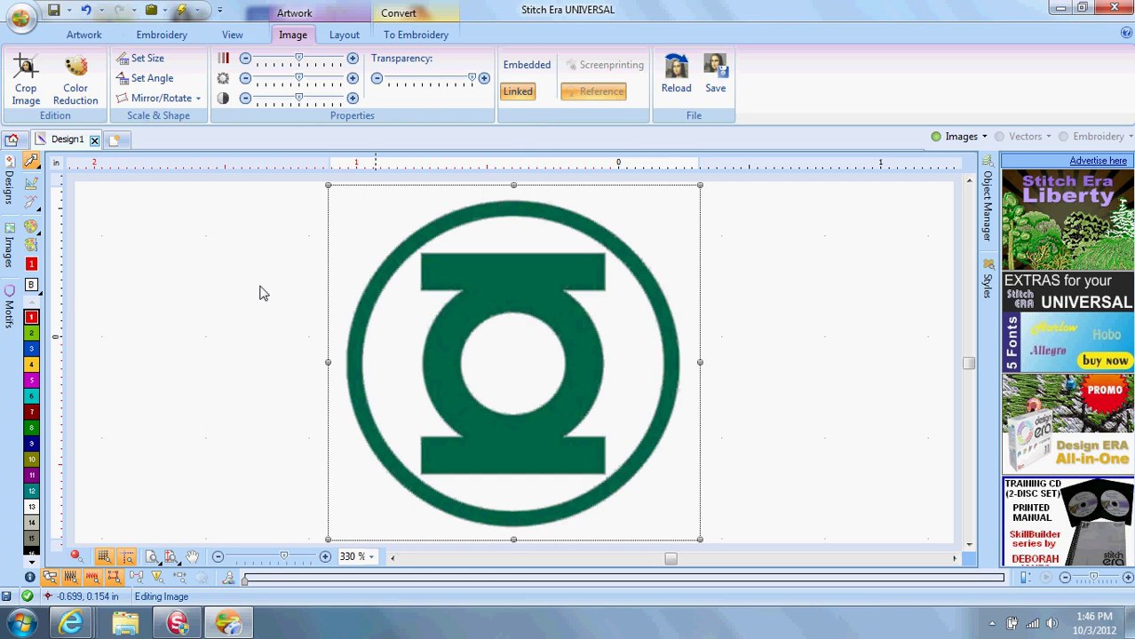
pyautogui.click(76, 84)
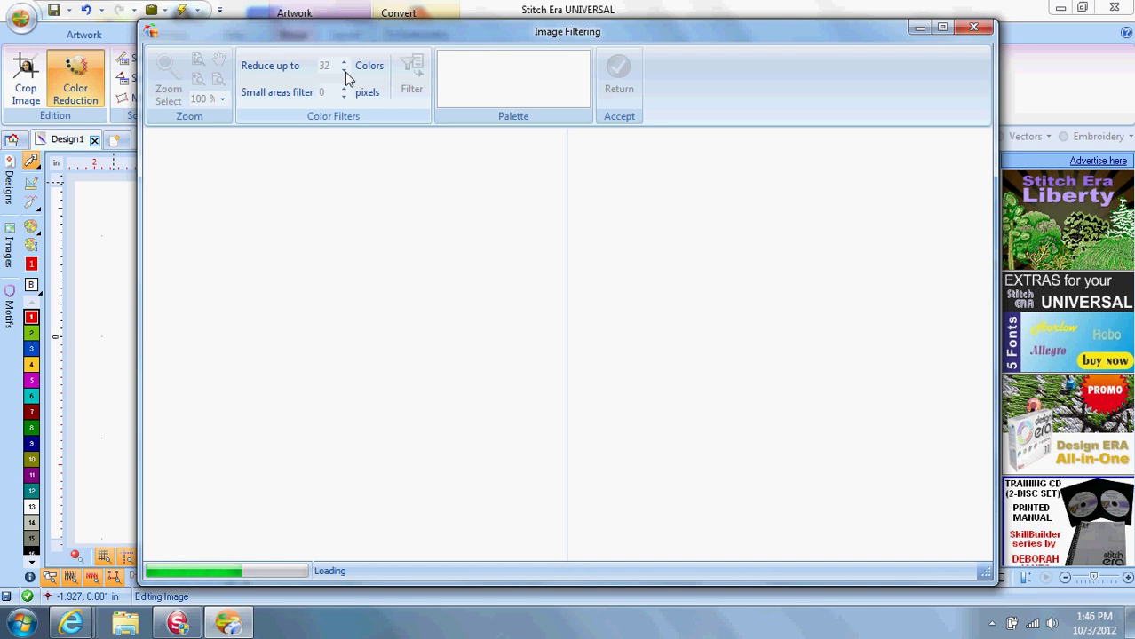
pyautogui.click(345, 71)
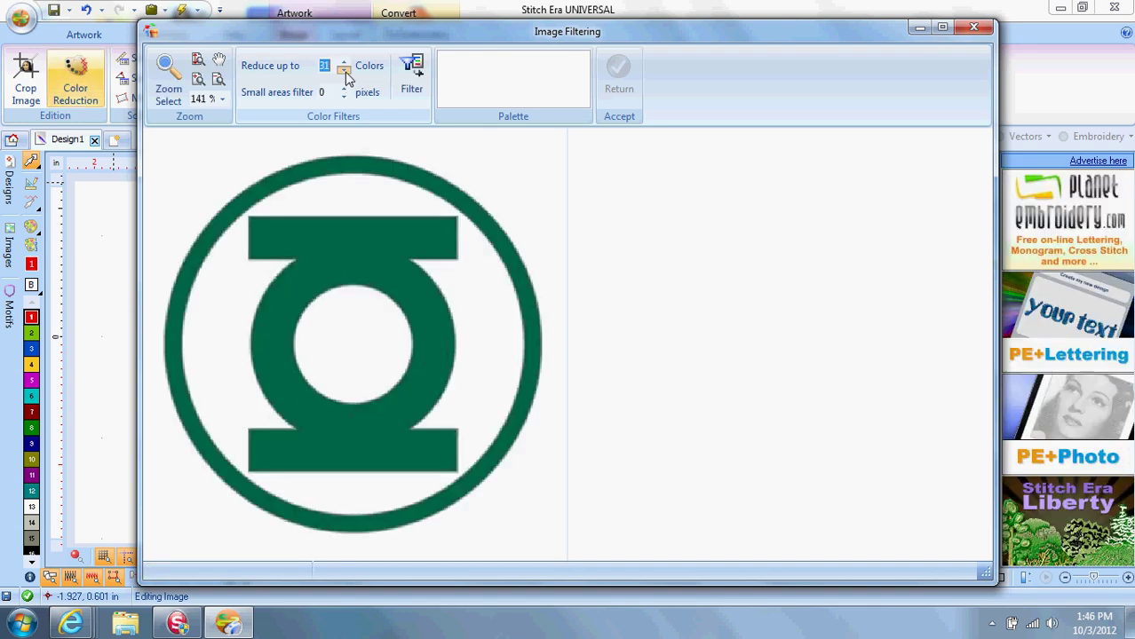
pyautogui.click(345, 71)
pyautogui.click(345, 71)
pyautogui.click(344, 71)
pyautogui.click(410, 78)
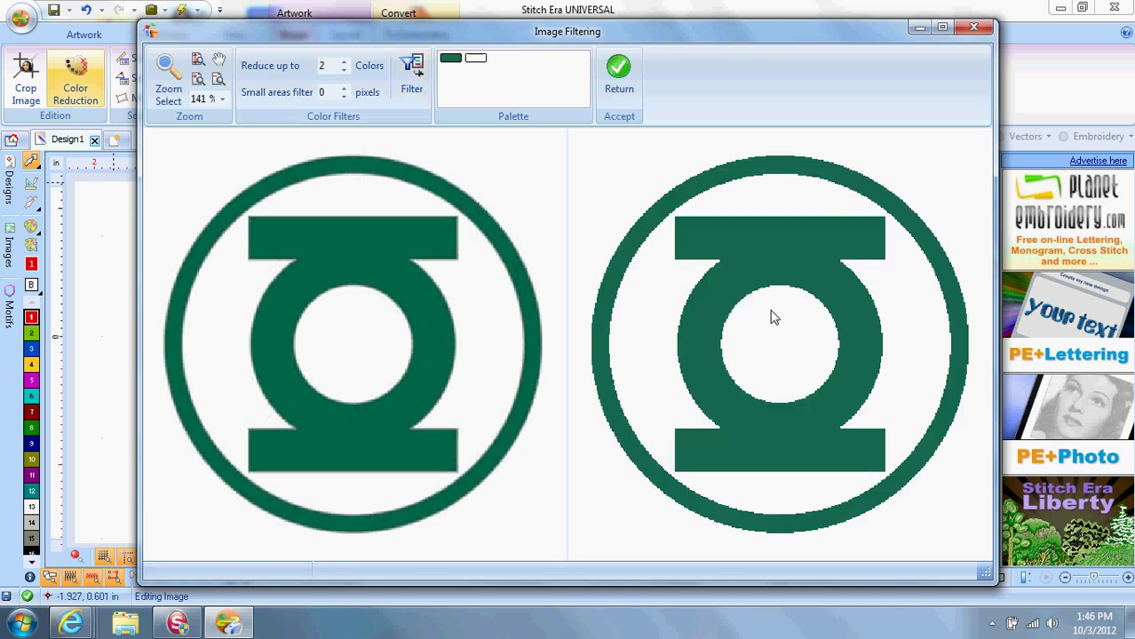
pyautogui.click(618, 71)
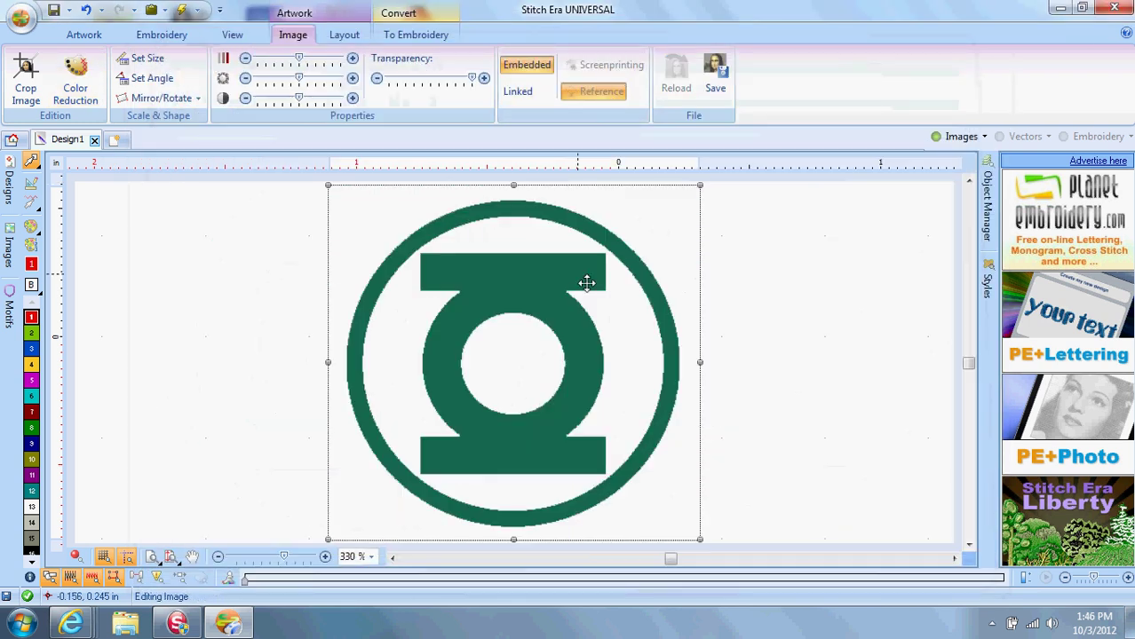
# - Open the color-reduced logo image for editing in MsPaint
pyautogui.rightClick(503, 352)
pyautogui.moveTo(549, 362)
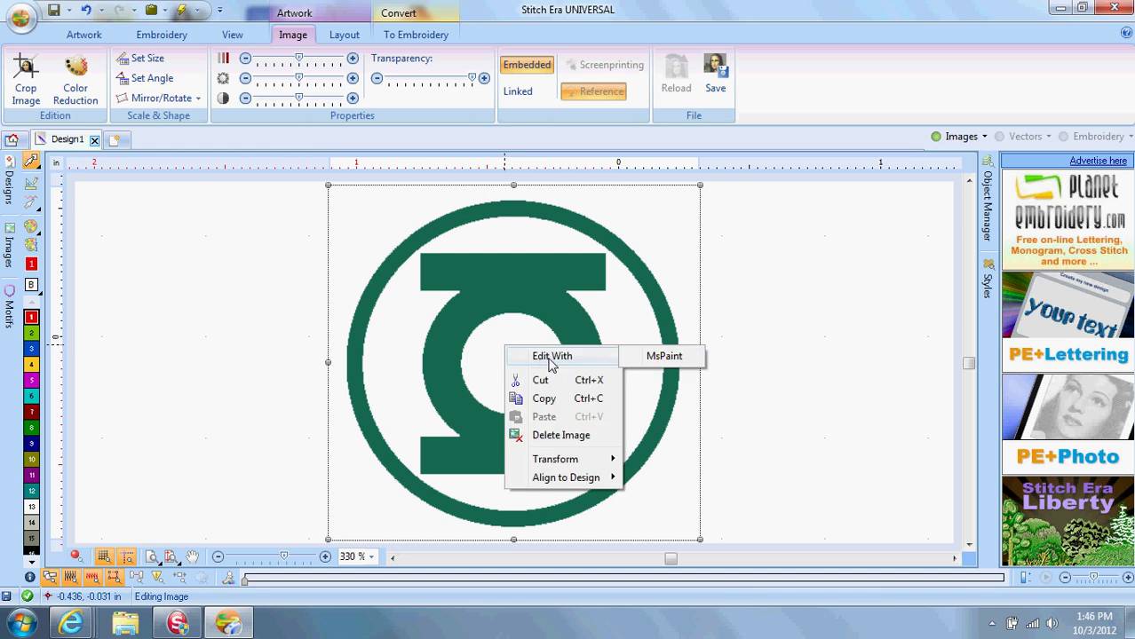
pyautogui.click(675, 358)
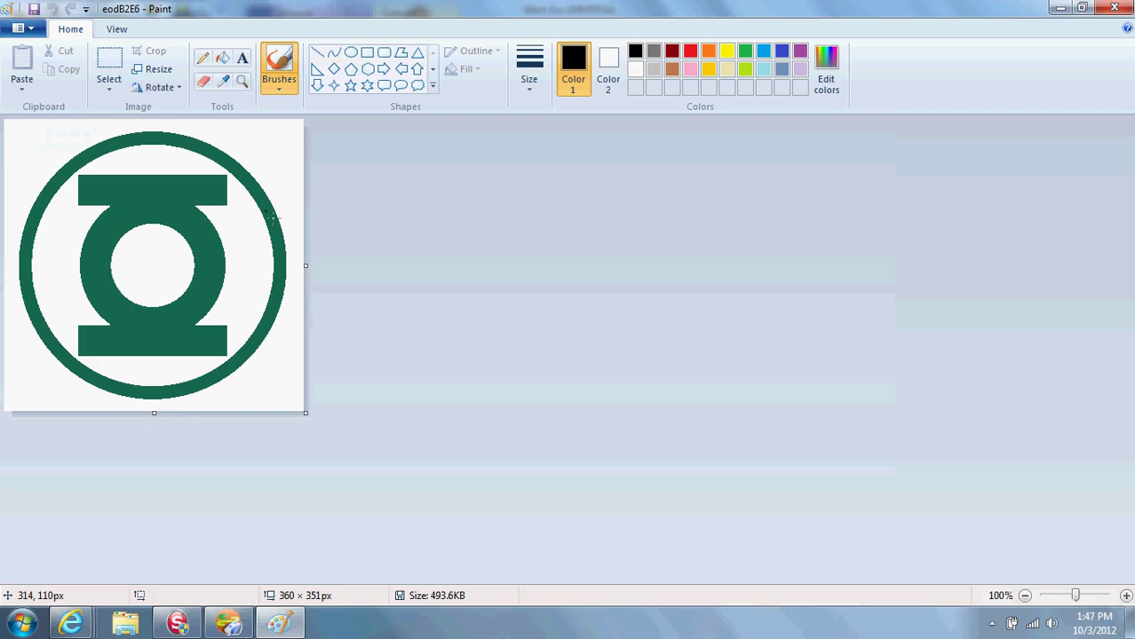
pyautogui.click(246, 87)
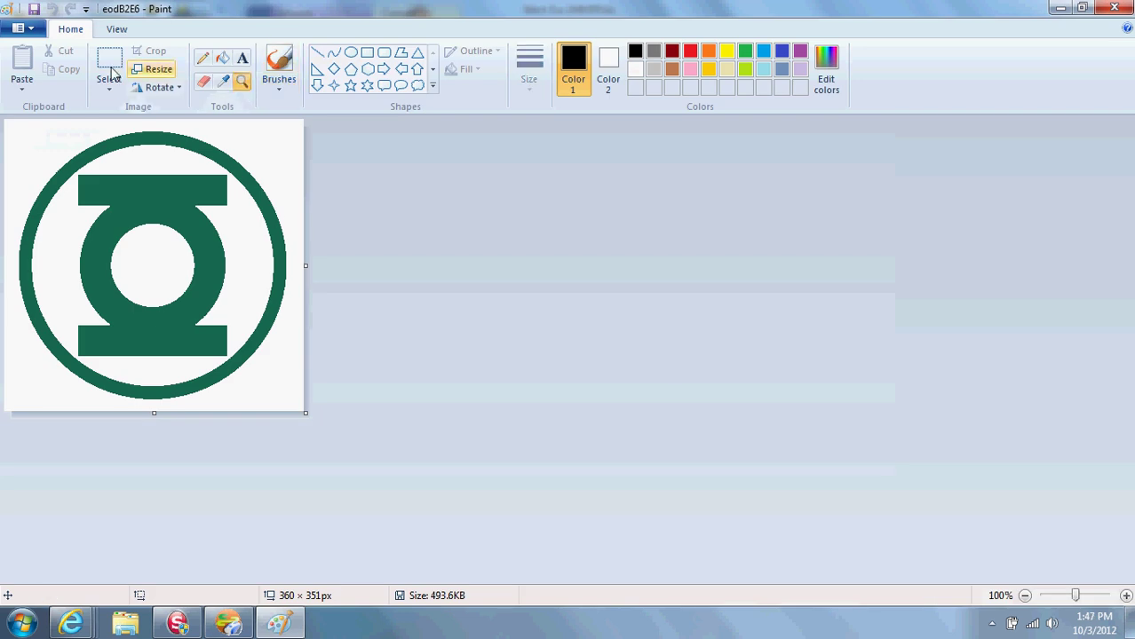
# - Resize the logo to 400 percent with its aspect ratio maintained, then close Paint and save the changes
pyautogui.click(153, 71)
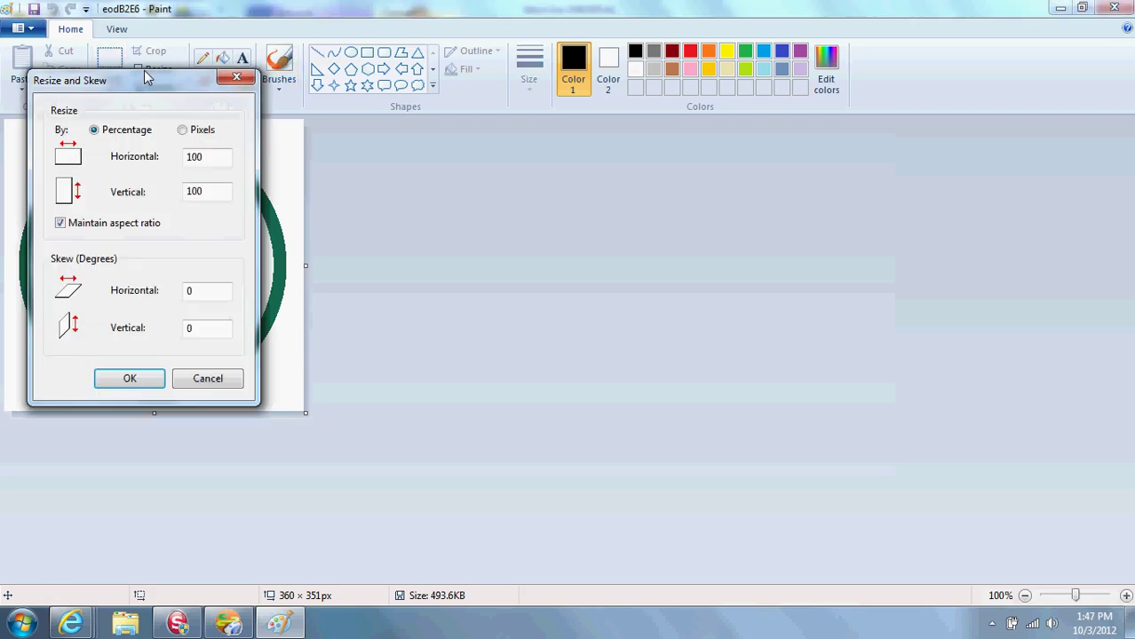
pyautogui.click(213, 163)
pyautogui.press('BackSpace')
pyautogui.press('BackSpace')
pyautogui.press('BackSpace')
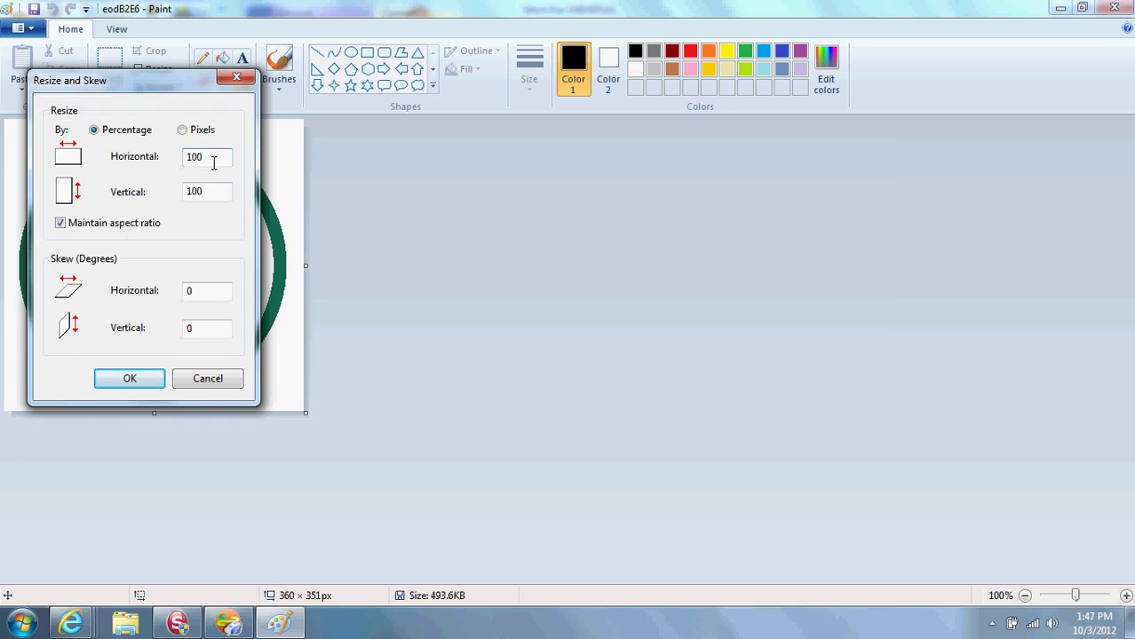
pyautogui.write('400')
pyautogui.click(131, 380)
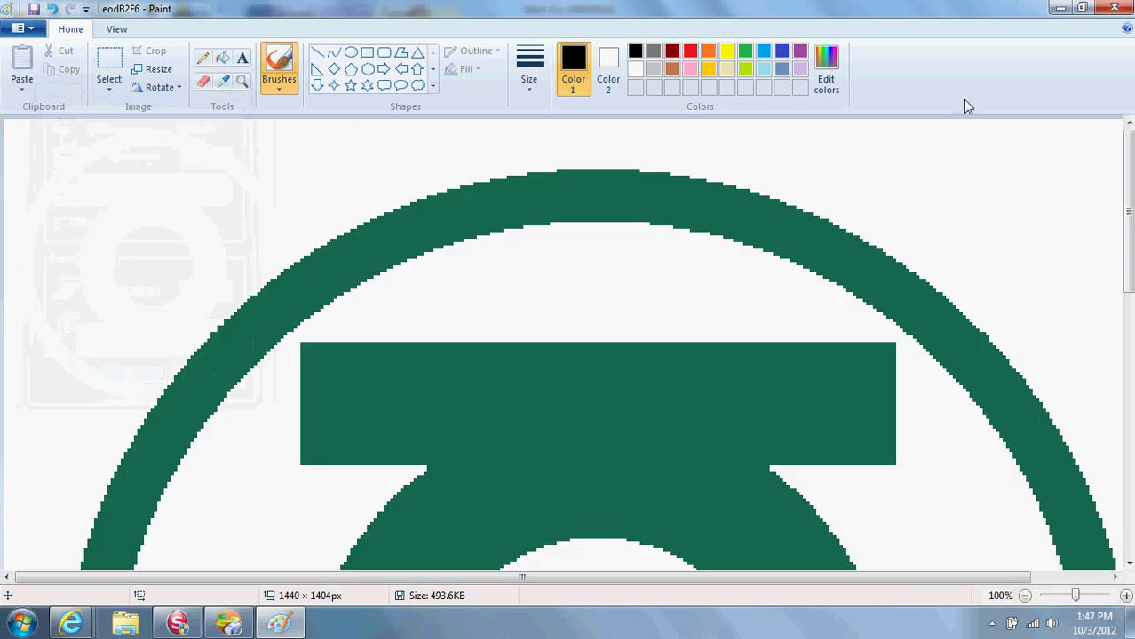
pyautogui.click(1114, 9)
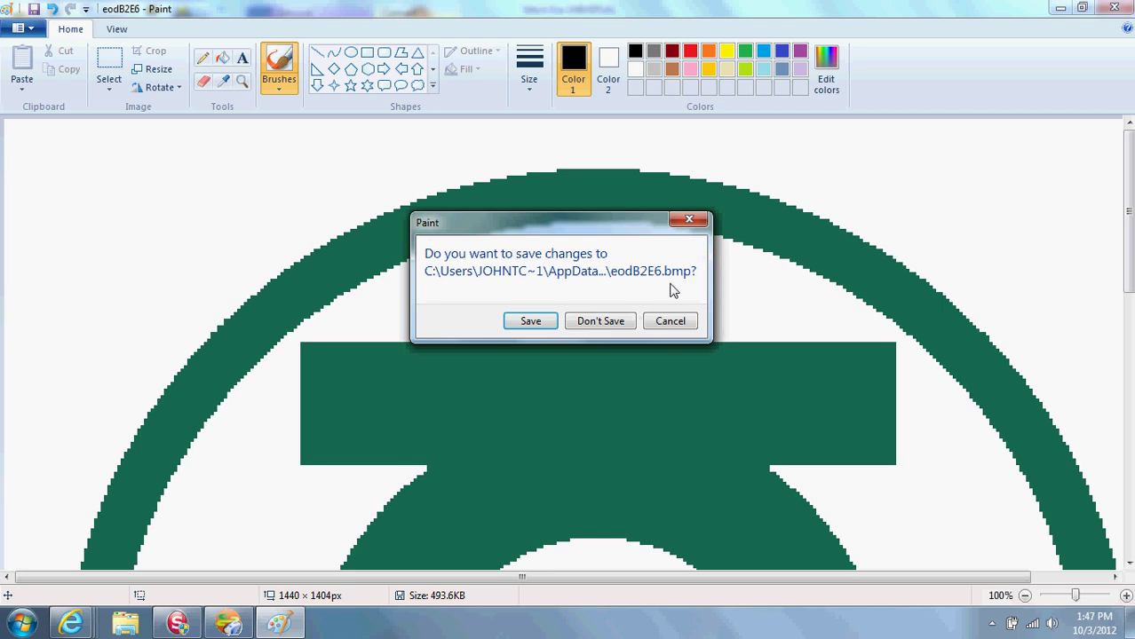
pyautogui.click(522, 323)
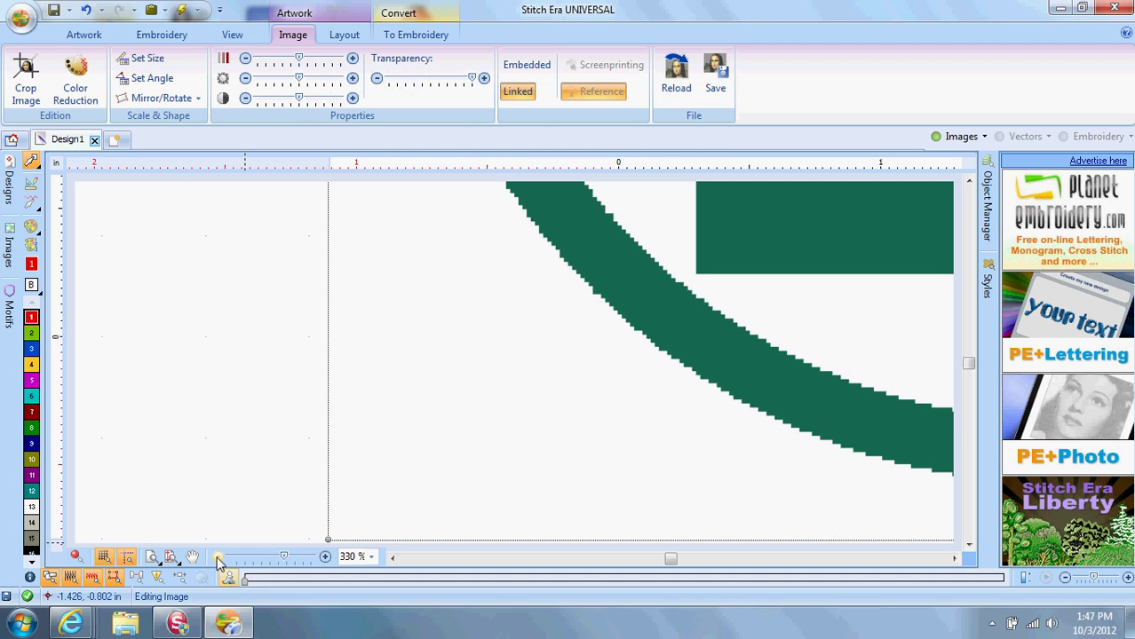
# - Move the enlarged logo so that it is centered on the design's origin
pyautogui.click(218, 559)
pyautogui.click(218, 559)
pyautogui.click(218, 559)
pyautogui.click(218, 560)
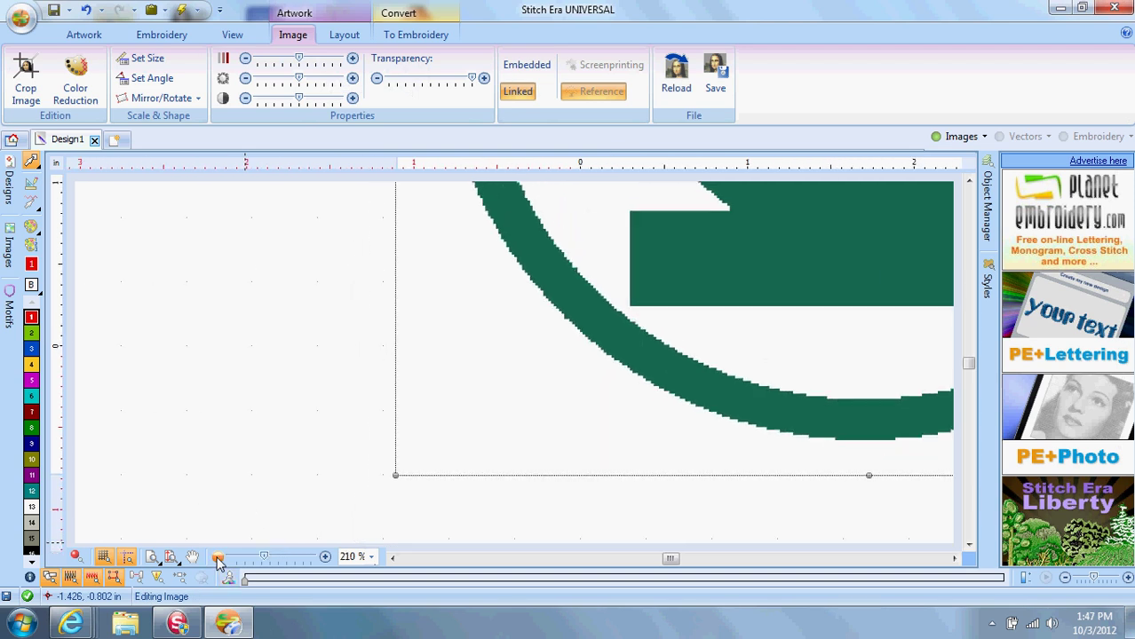
pyautogui.click(218, 560)
pyautogui.click(219, 559)
pyautogui.click(219, 559)
pyautogui.click(218, 560)
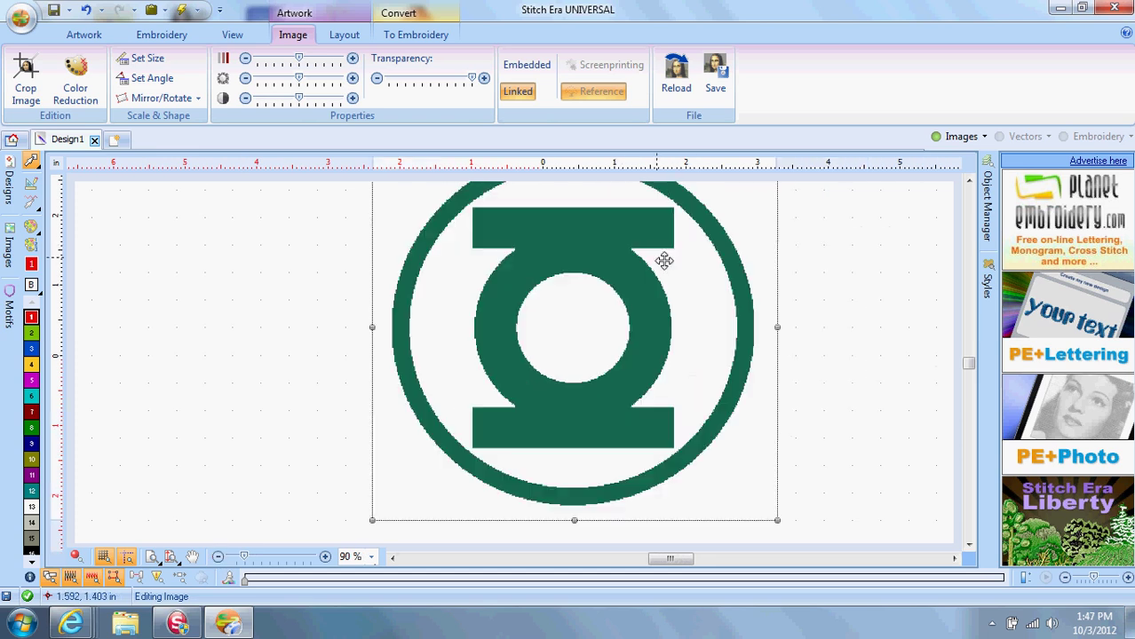
pyautogui.moveTo(576, 340); pyautogui.dragTo(550, 364)
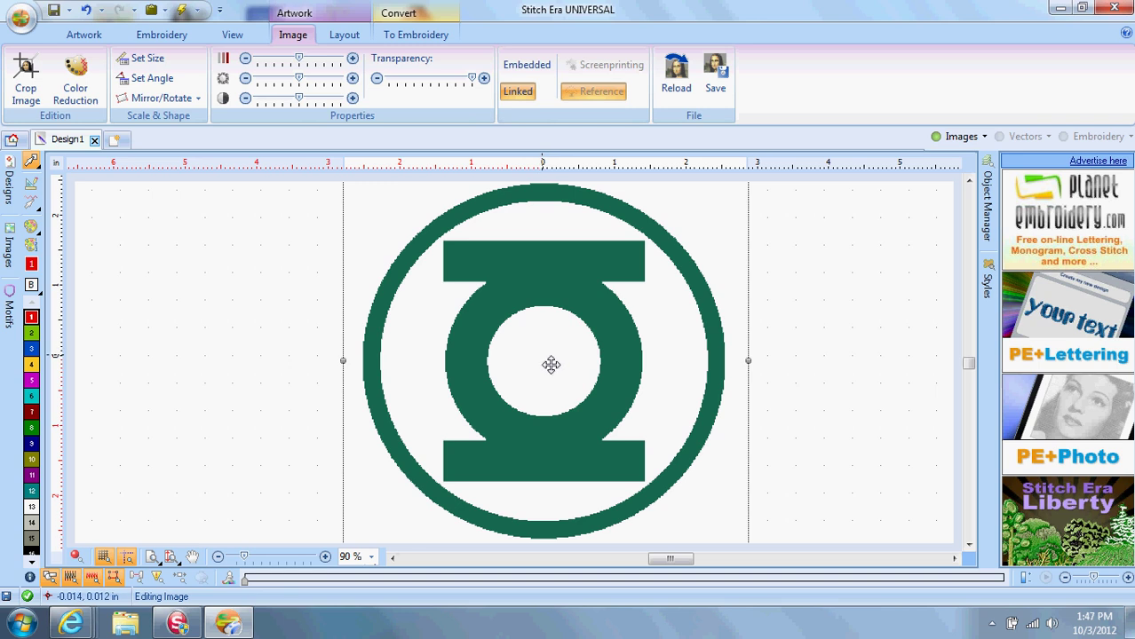
pyautogui.moveTo(550, 365)
pyautogui.mouseDown()
pyautogui.moveTo(616, 367)
pyautogui.moveTo(550, 365)
pyautogui.mouseUp()
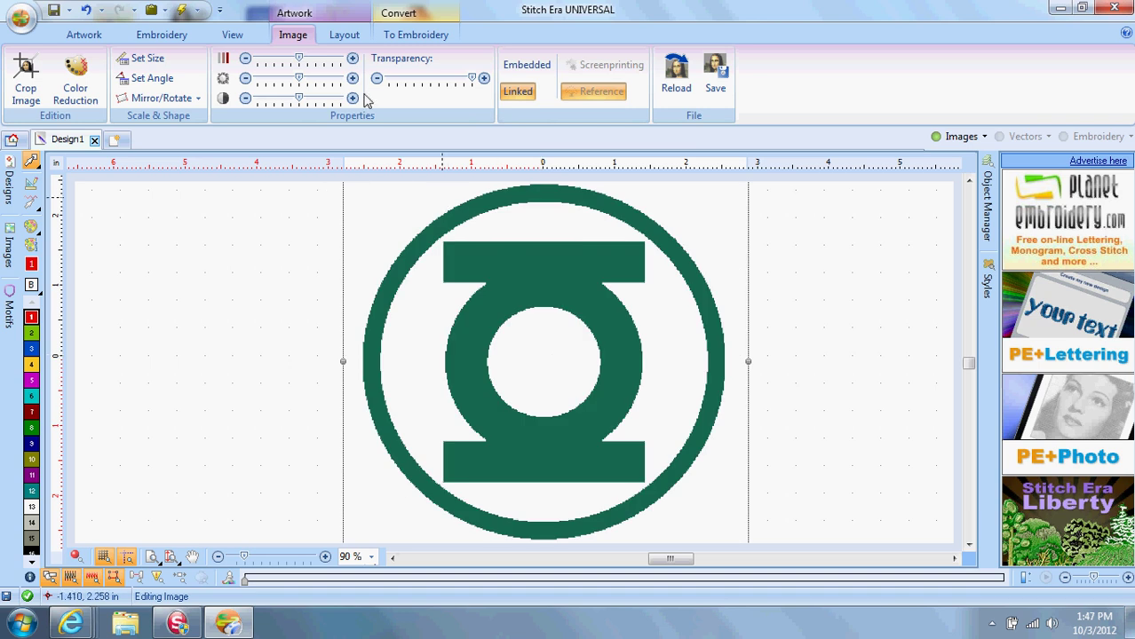
# - Start converting the logo to vectors and filter its colors down to 2 in the Vectorizer
pyautogui.click(345, 36)
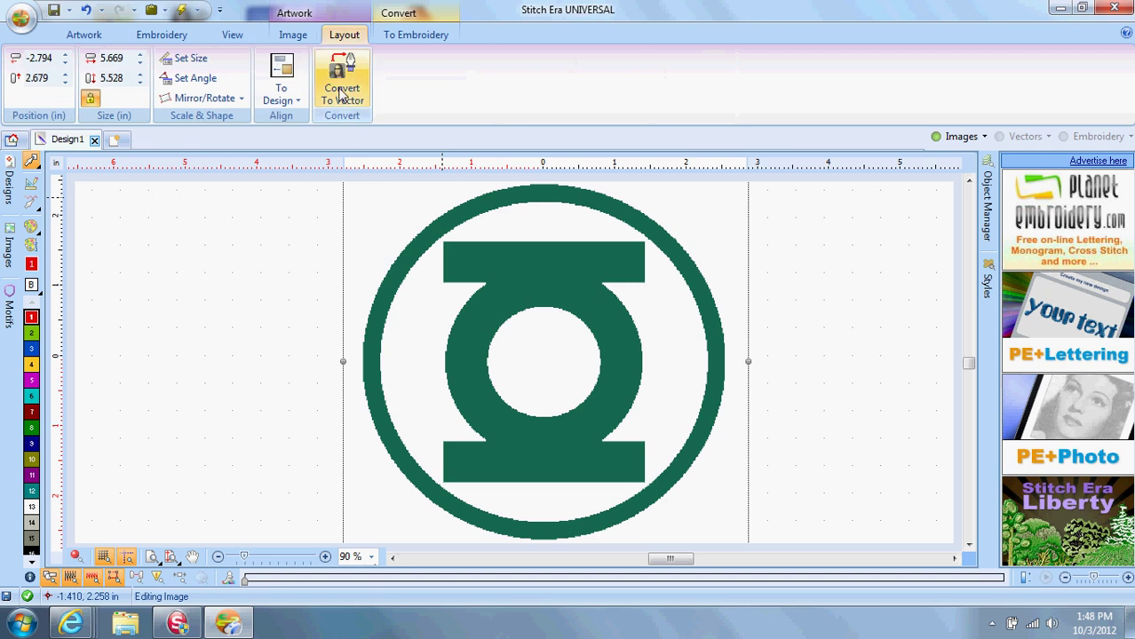
pyautogui.click(346, 98)
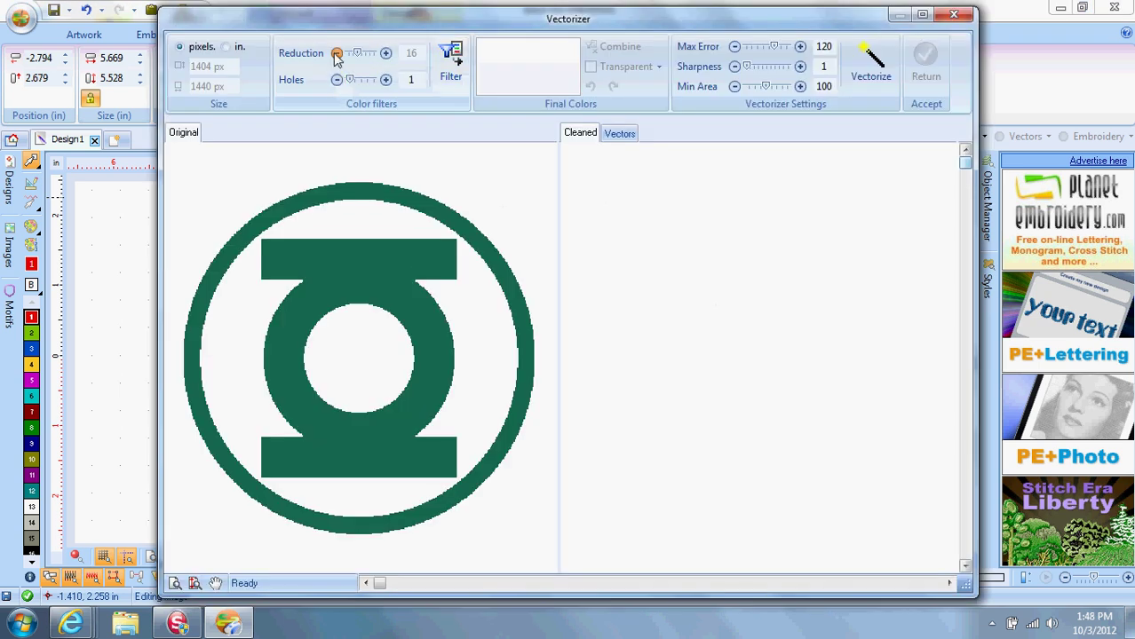
pyautogui.click(336, 54)
pyautogui.click(444, 69)
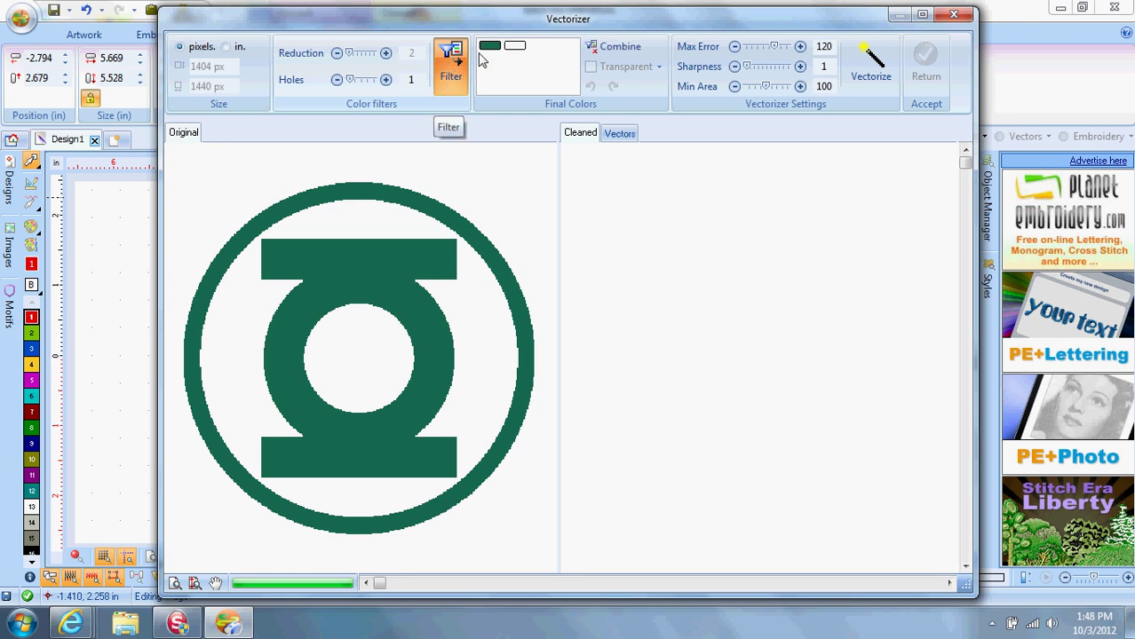
# - Vectorize the logo with Max Error 0, Sharpness 5 and Min Area 10, and return the vectors to the design
pyautogui.click(734, 46)
pyautogui.moveTo(760, 49); pyautogui.dragTo(733, 47)
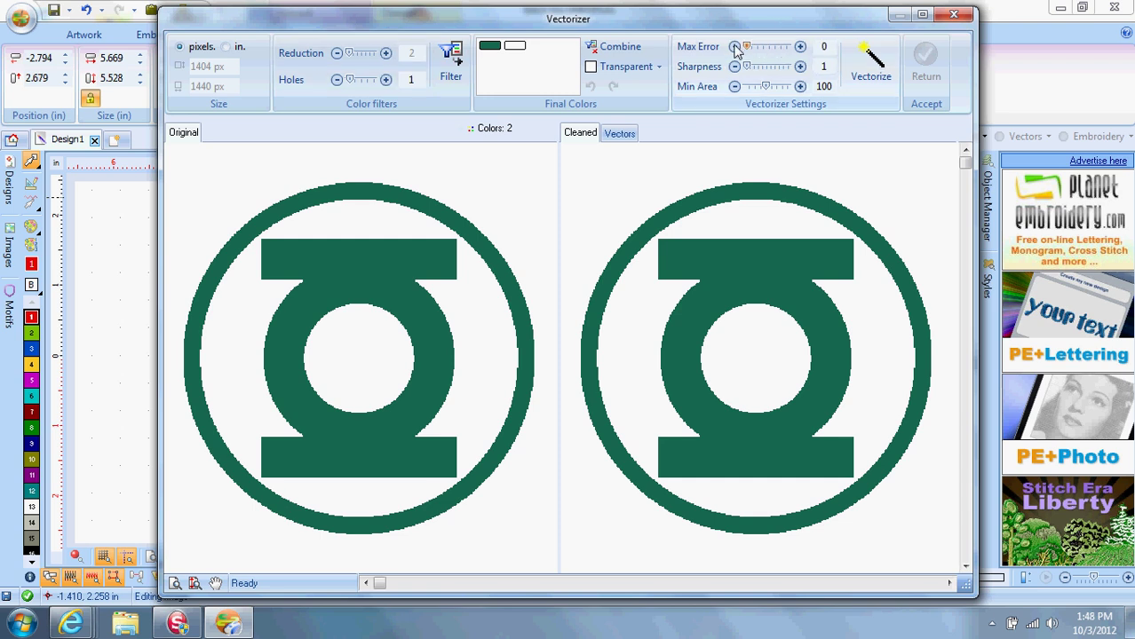
pyautogui.moveTo(767, 86); pyautogui.dragTo(735, 92)
pyautogui.click(802, 69)
pyautogui.click(800, 66)
pyautogui.click(800, 67)
pyautogui.click(800, 66)
pyautogui.click(800, 67)
pyautogui.click(798, 68)
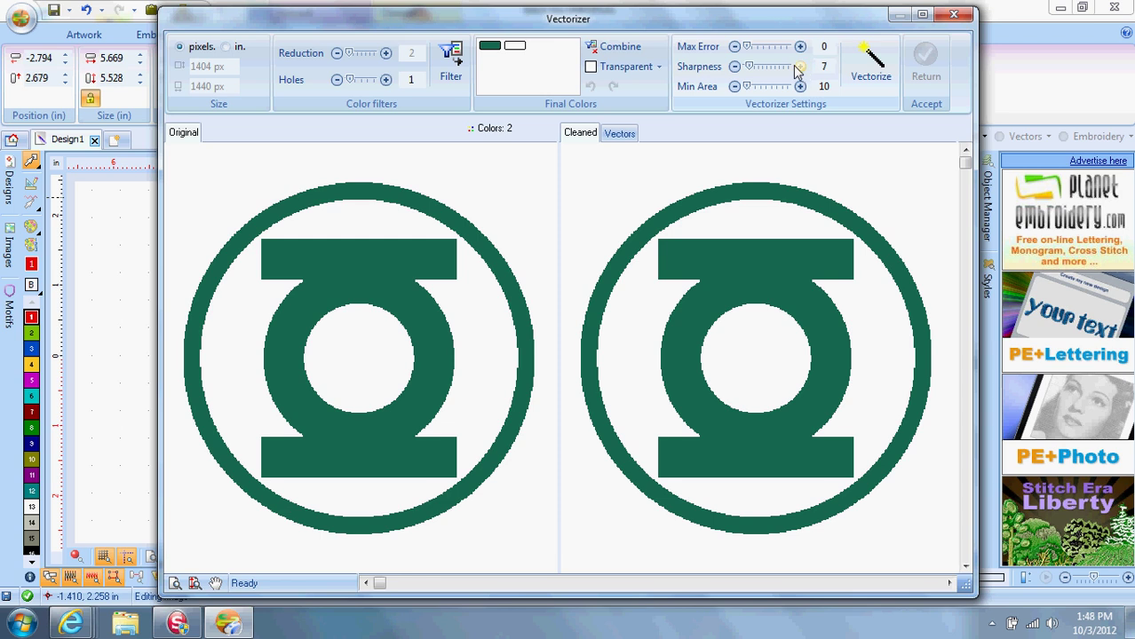
pyautogui.click(734, 66)
pyautogui.click(734, 67)
pyautogui.click(875, 62)
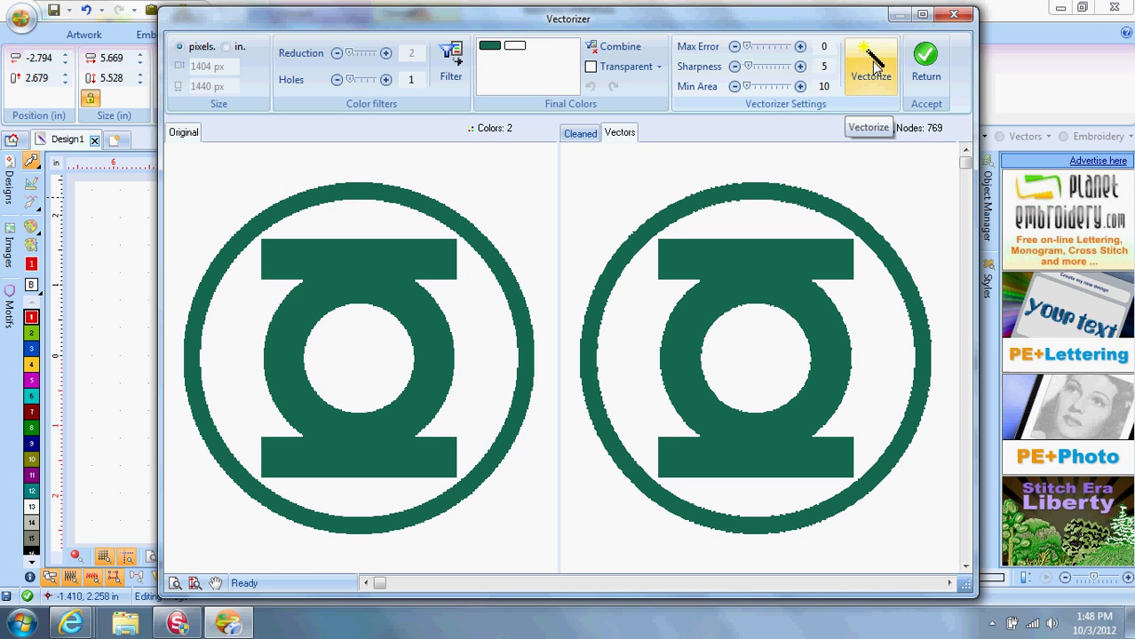
pyautogui.click(924, 62)
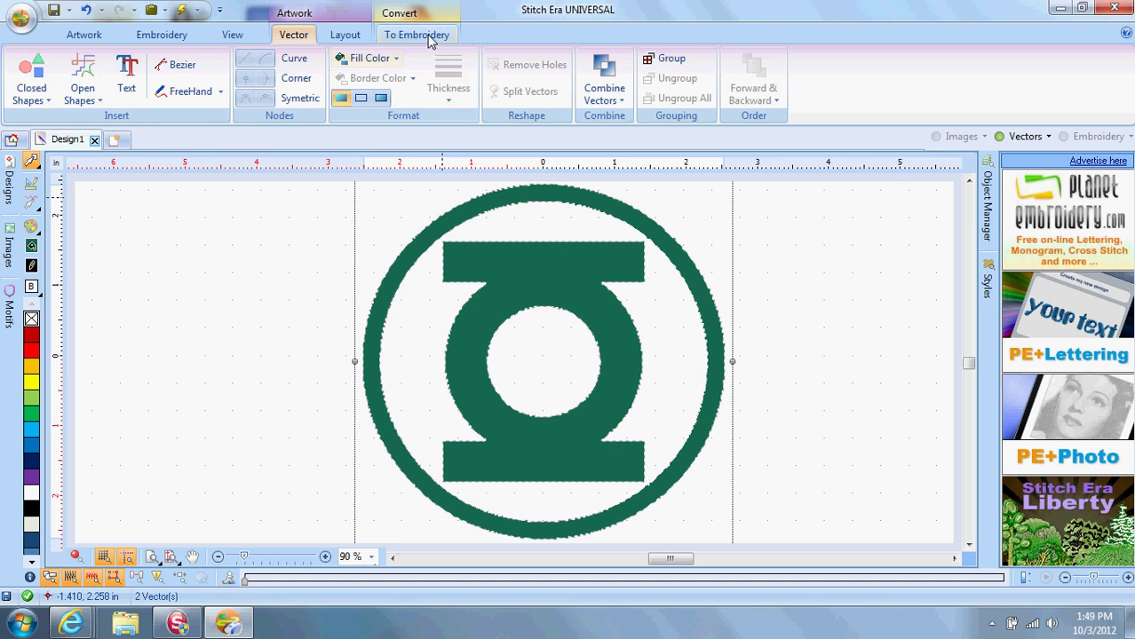
# - Convert the logo vectors to embroidery with intelligent Art to Stitch, filling areas only and leaving the artwork unaltered
pyautogui.click(430, 39)
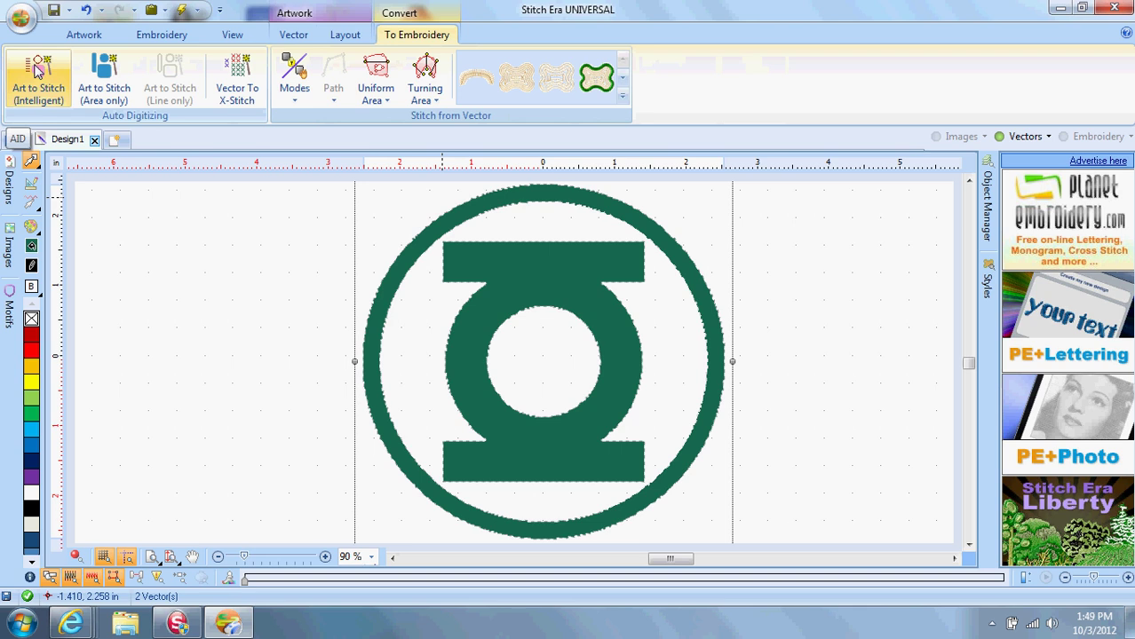
pyautogui.click(37, 71)
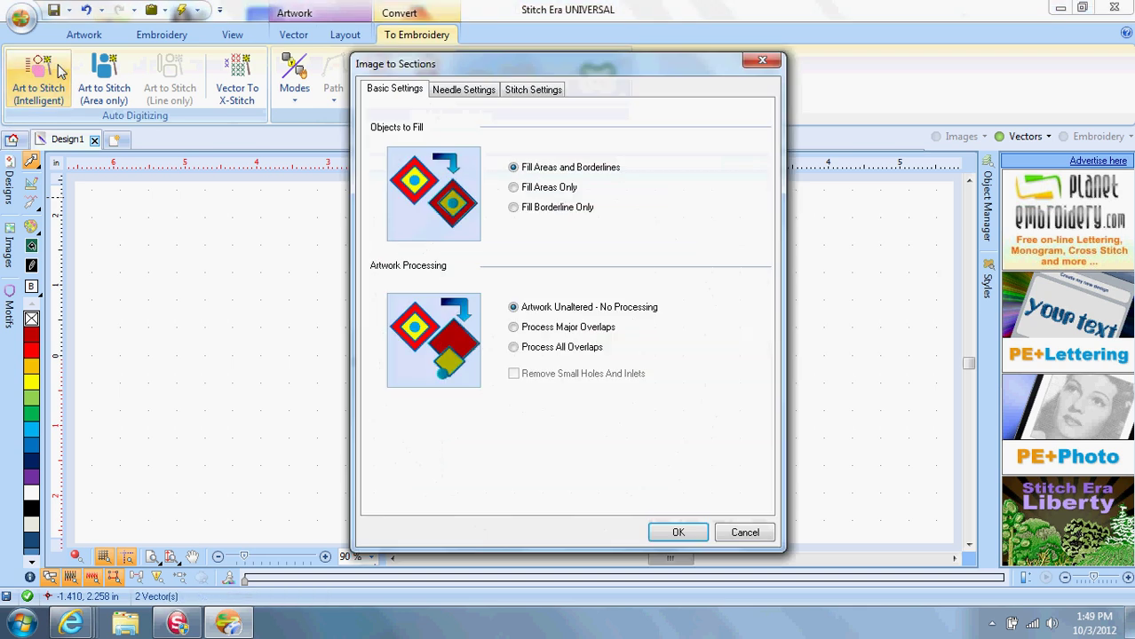
pyautogui.click(512, 188)
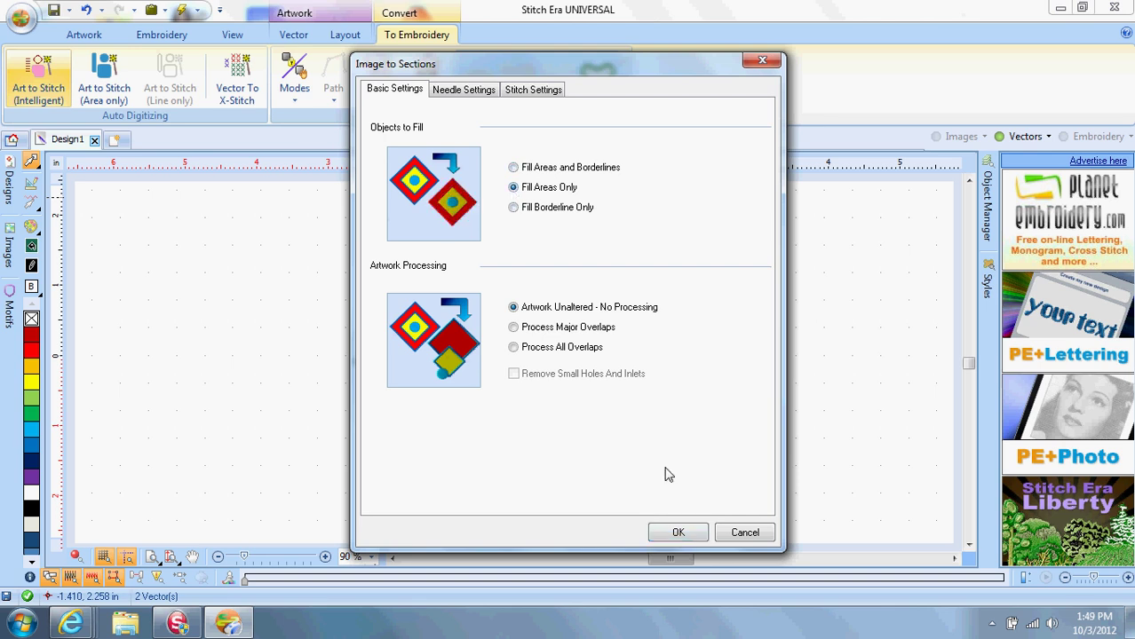
pyautogui.click(678, 533)
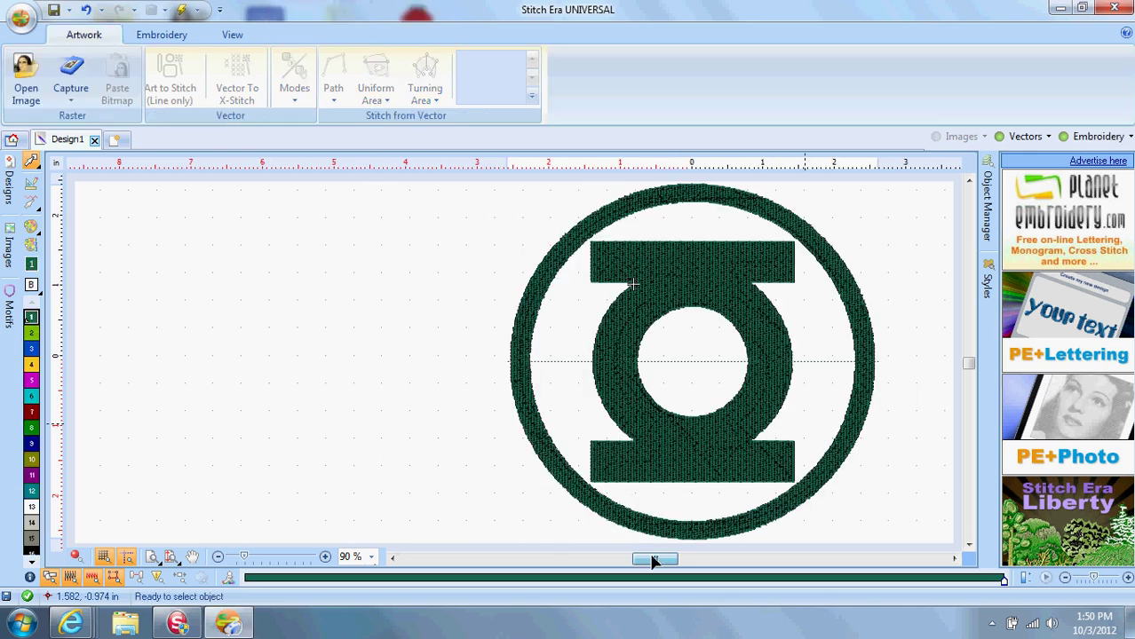
# - Show the logo's stitches in realistic view and play the stitch simulation from the beginning at a slower speed
pyautogui.moveTo(667, 561); pyautogui.dragTo(674, 561)
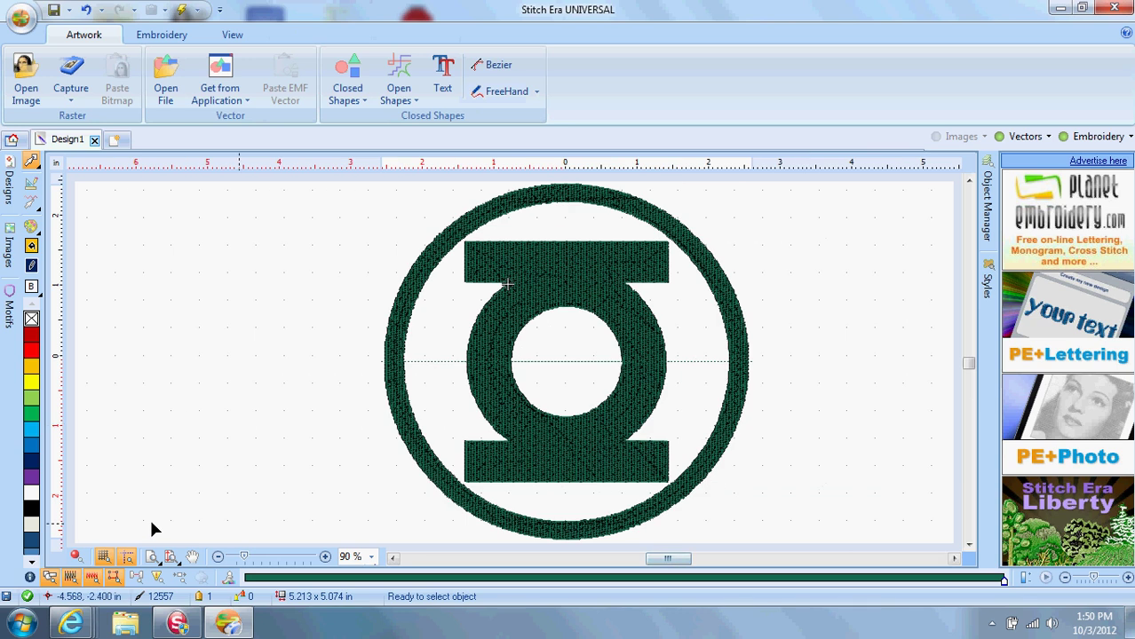
pyautogui.click(77, 557)
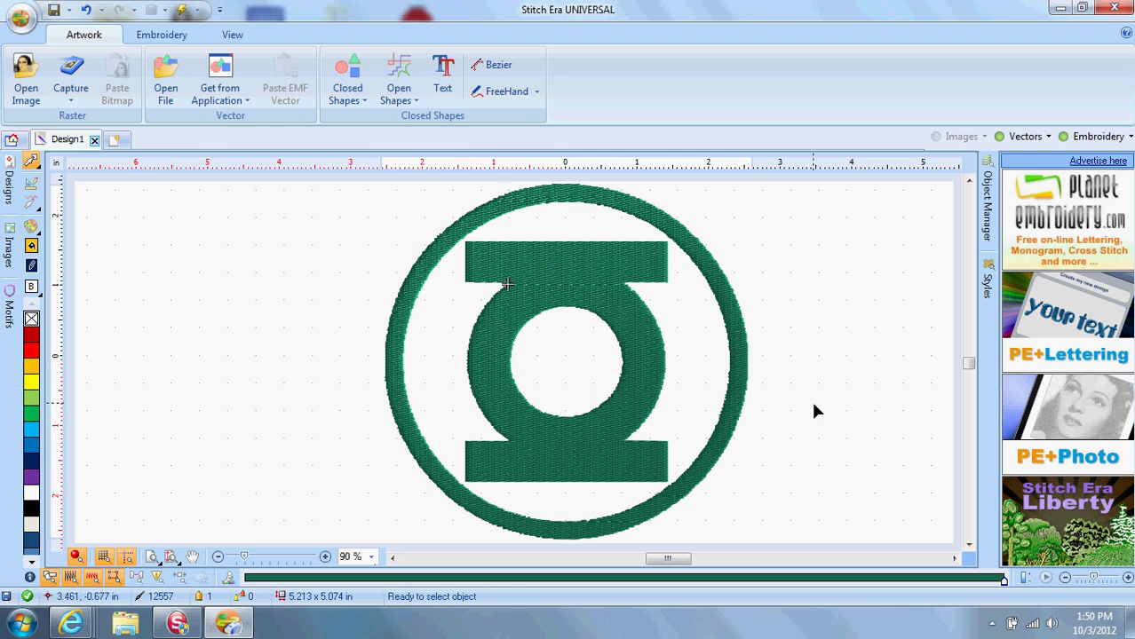
pyautogui.click(1045, 578)
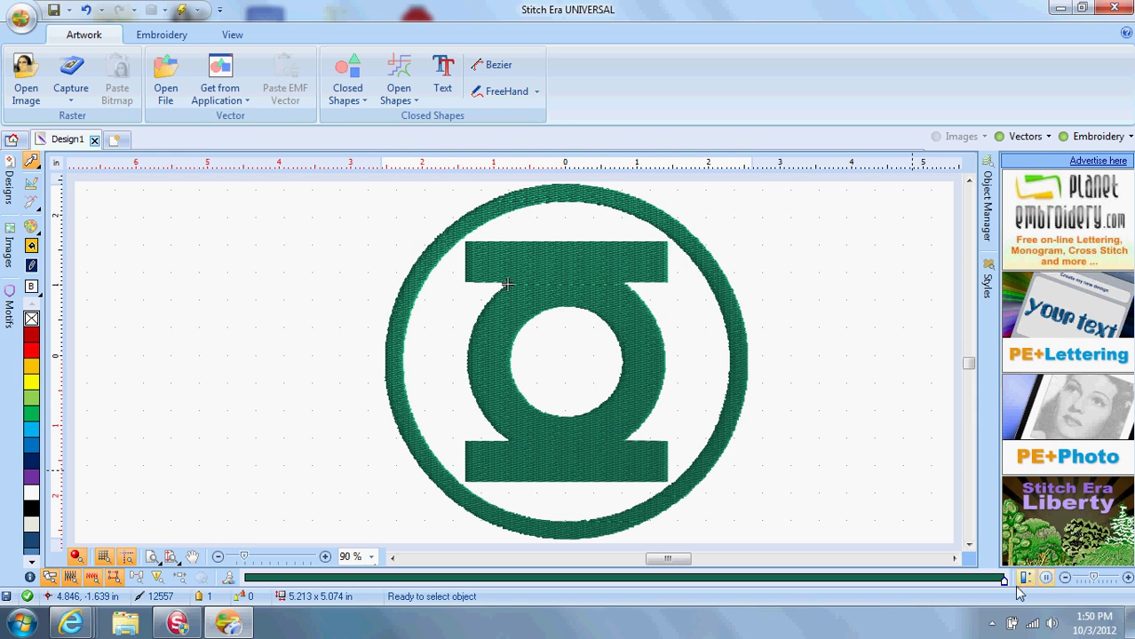
pyautogui.click(1063, 578)
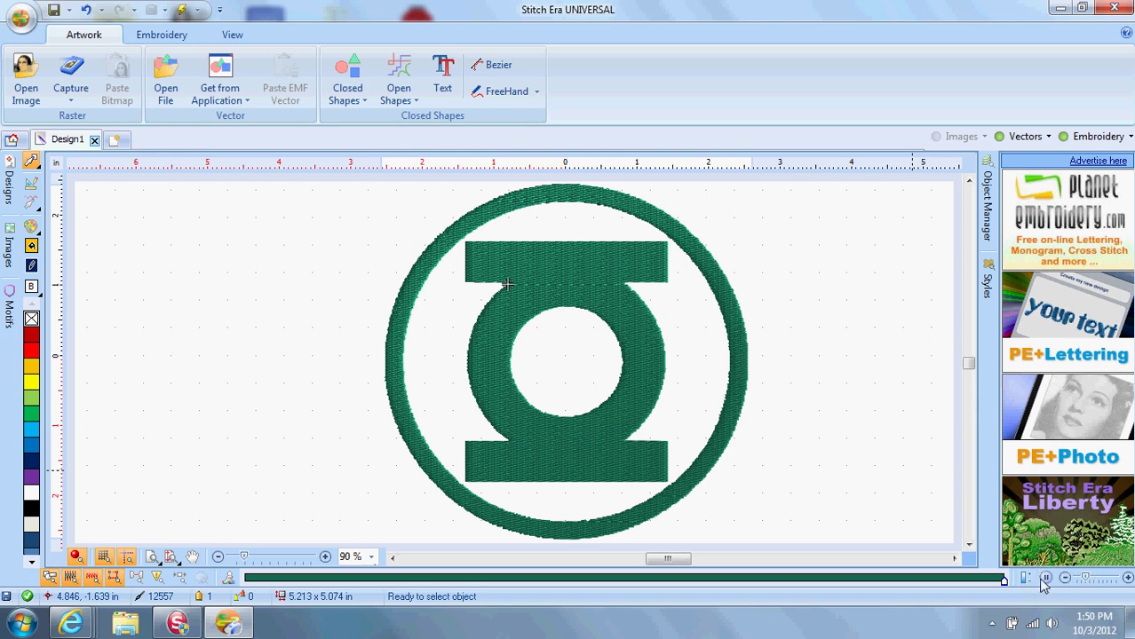
pyautogui.moveTo(1004, 581); pyautogui.dragTo(246, 588)
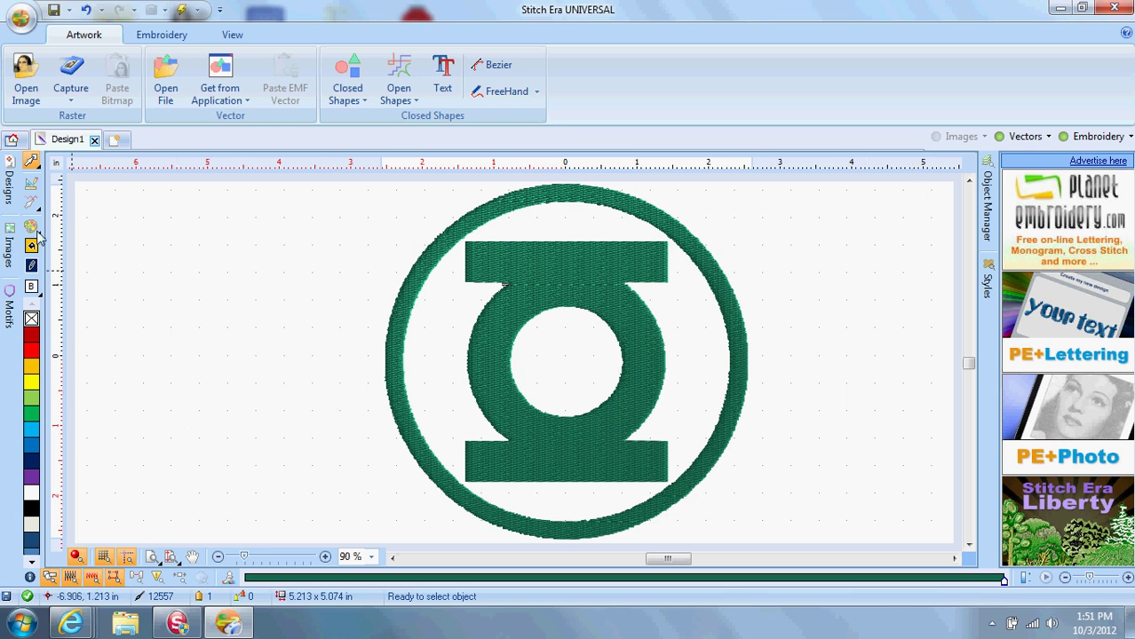
# - Browse the designs library in all formats and the image library, then close the library view
pyautogui.click(11, 194)
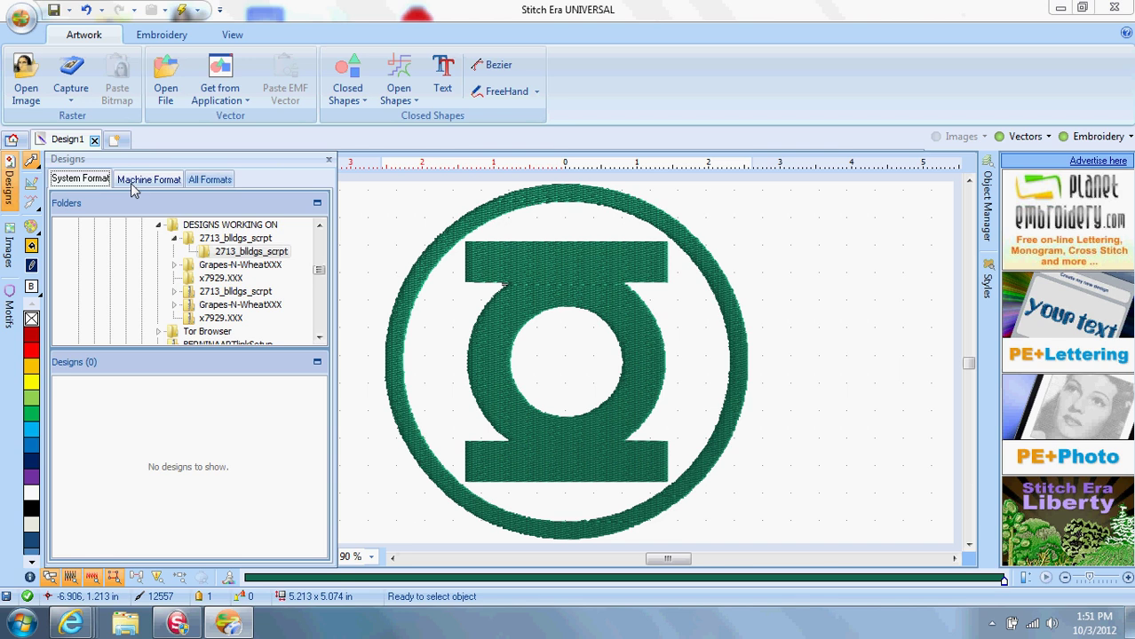
pyautogui.click(202, 181)
pyautogui.click(83, 428)
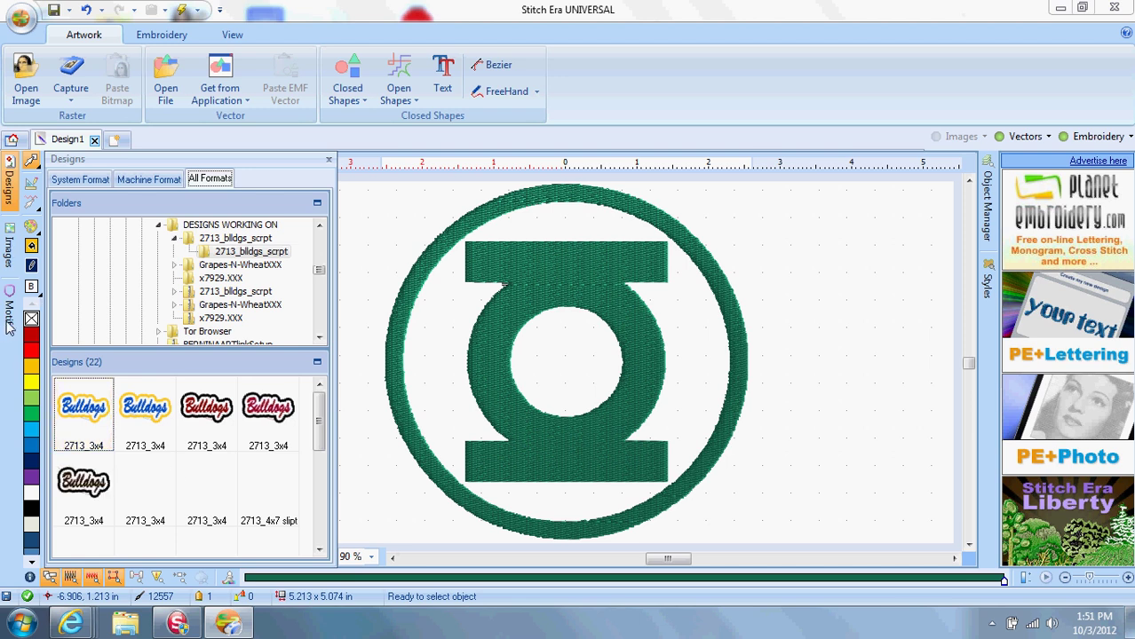
pyautogui.click(10, 252)
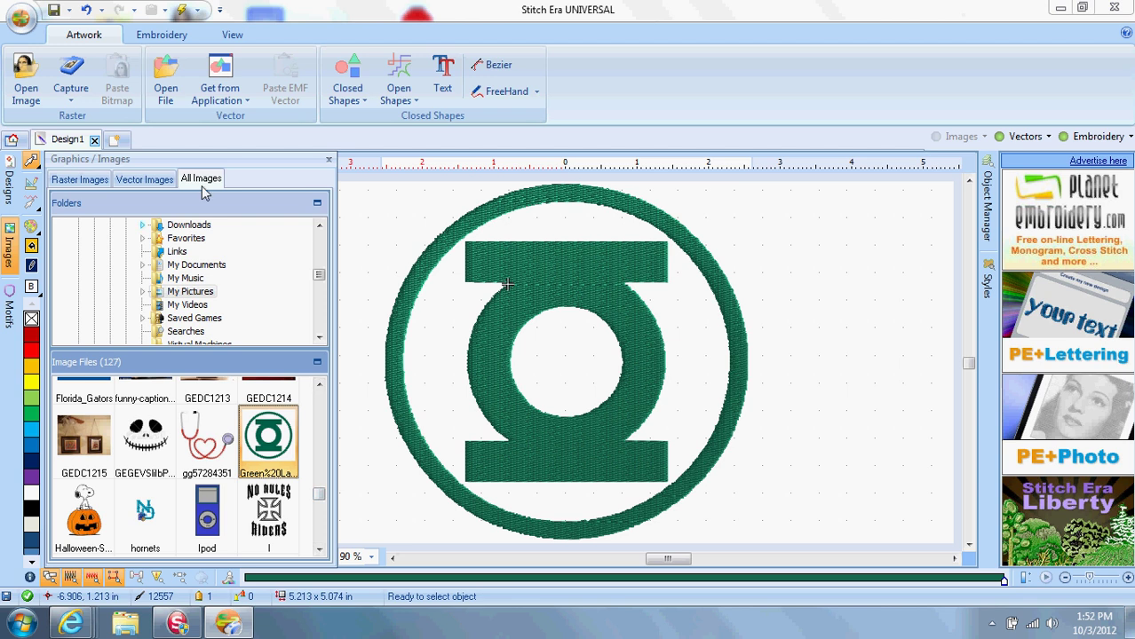
pyautogui.click(329, 160)
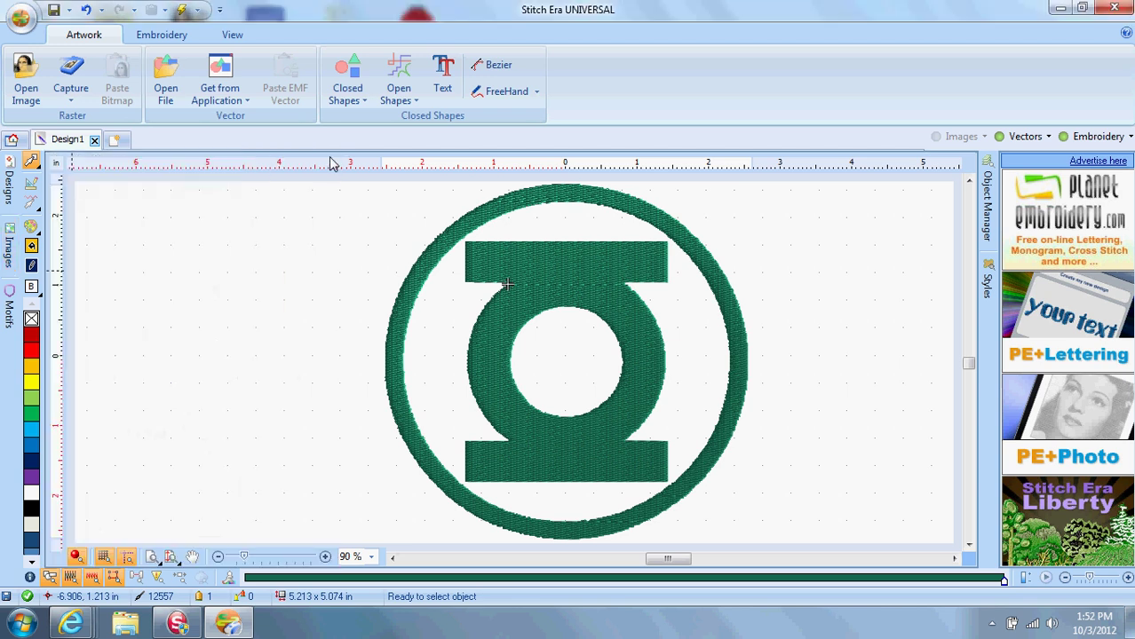
# - Export the design as a Singer XXX machine file named Green Lantren in the DESIGNS WORKING ON folder
pyautogui.click(72, 11)
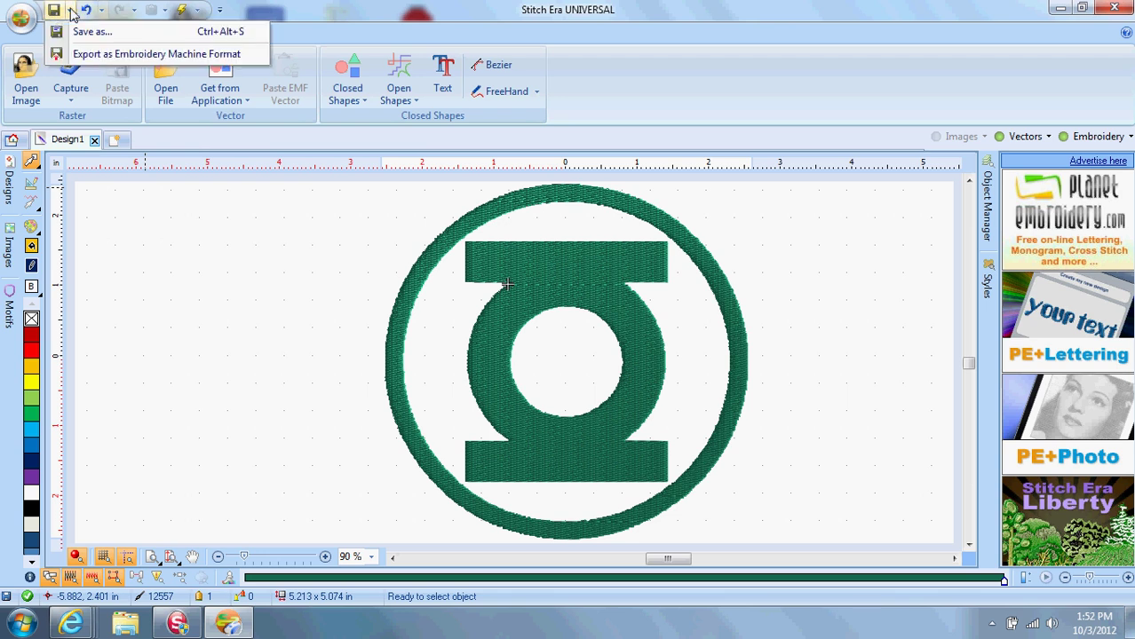
pyautogui.click(86, 55)
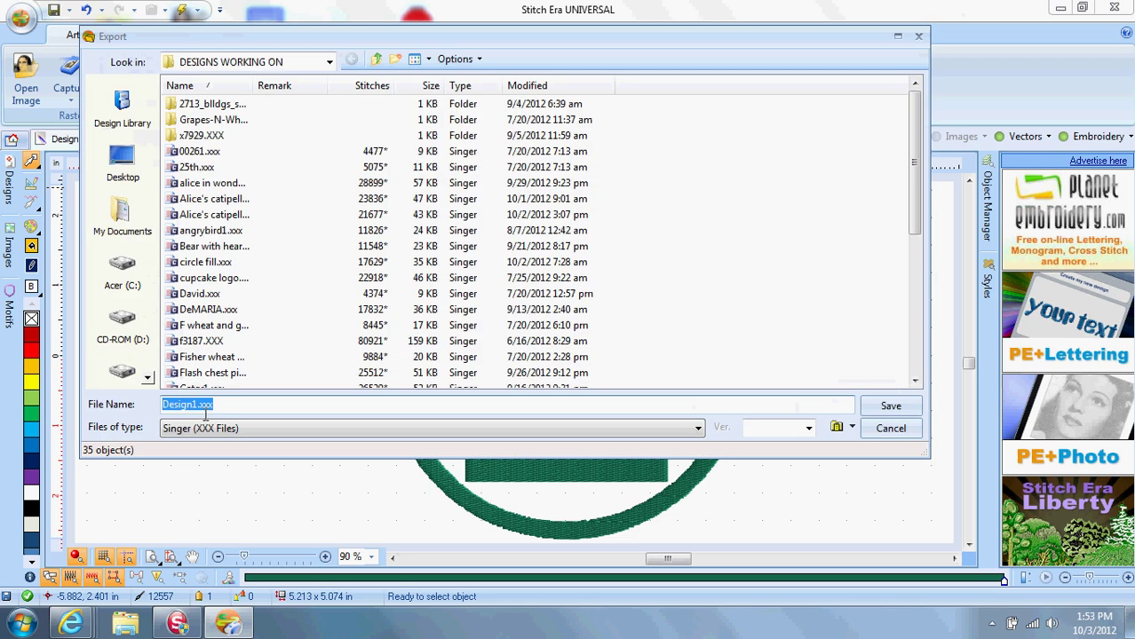
pyautogui.click(204, 410)
pyautogui.press('BackSpace')
pyautogui.press('BackSpace')
pyautogui.press('BackSpace')
pyautogui.press('BackSpace')
pyautogui.press('BackSpace')
pyautogui.press('BackSpace')
pyautogui.press('BackSpace')
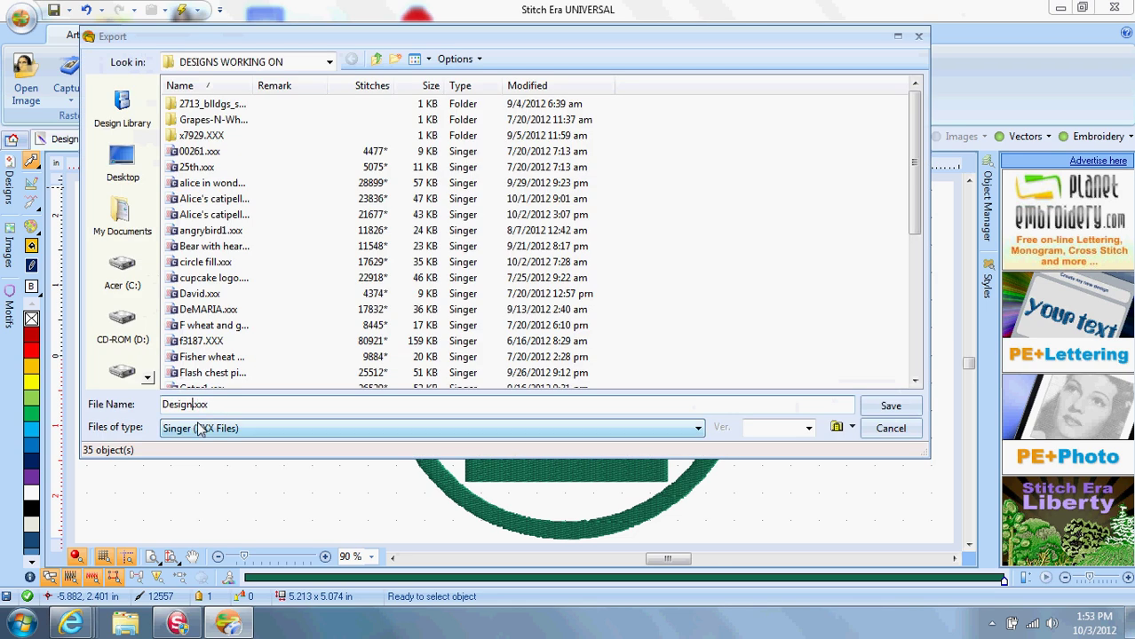
pyautogui.write('Green Lanti')
pyautogui.write('n')
pyautogui.press('BackSpace')
pyautogui.press('BackSpace')
pyautogui.write('en')
pyautogui.press('BackSpace')
pyautogui.press('BackSpace')
pyautogui.write('in')
pyautogui.press('BackSpace')
pyautogui.press('BackSpace')
pyautogui.write('ren')
pyautogui.click(892, 406)
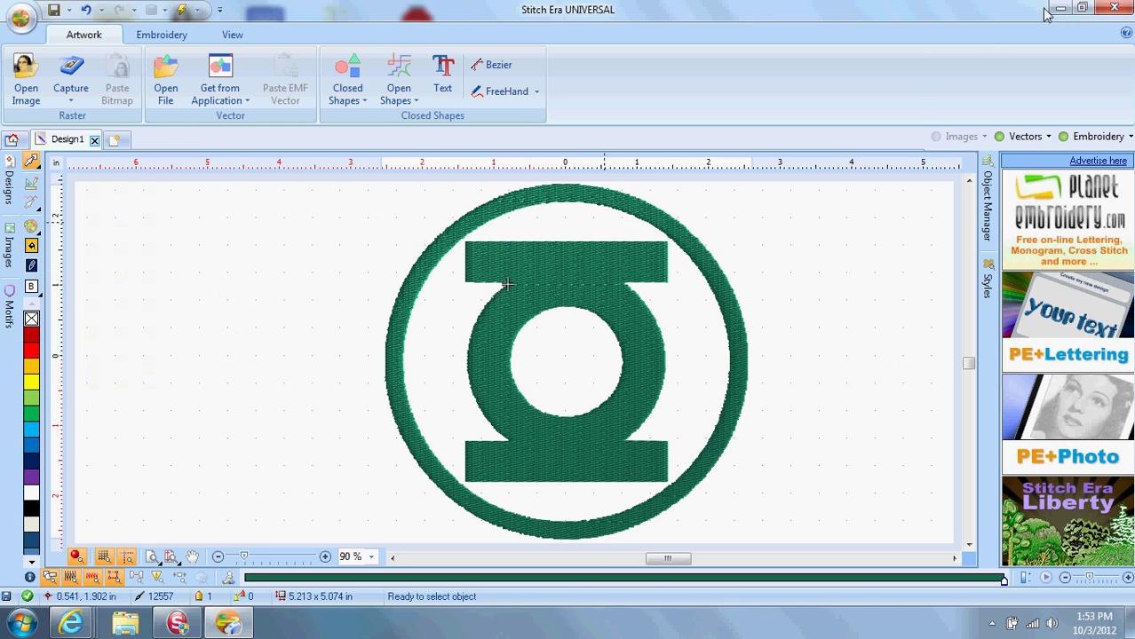
# - Close Design1 without saving its changes
pyautogui.click(94, 139)
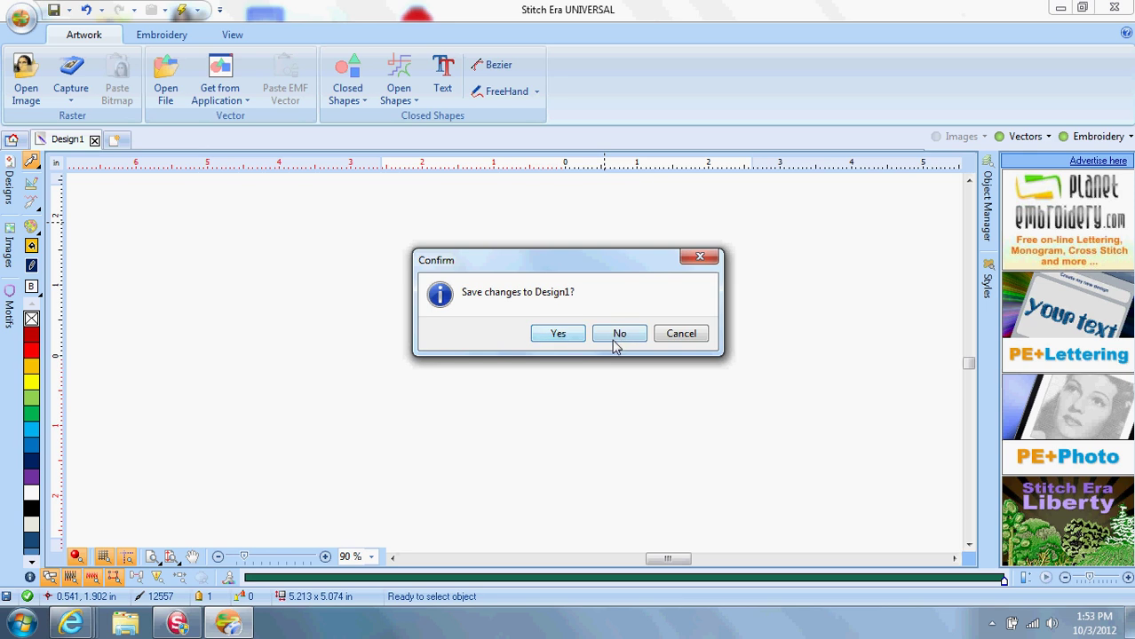
pyautogui.click(621, 340)
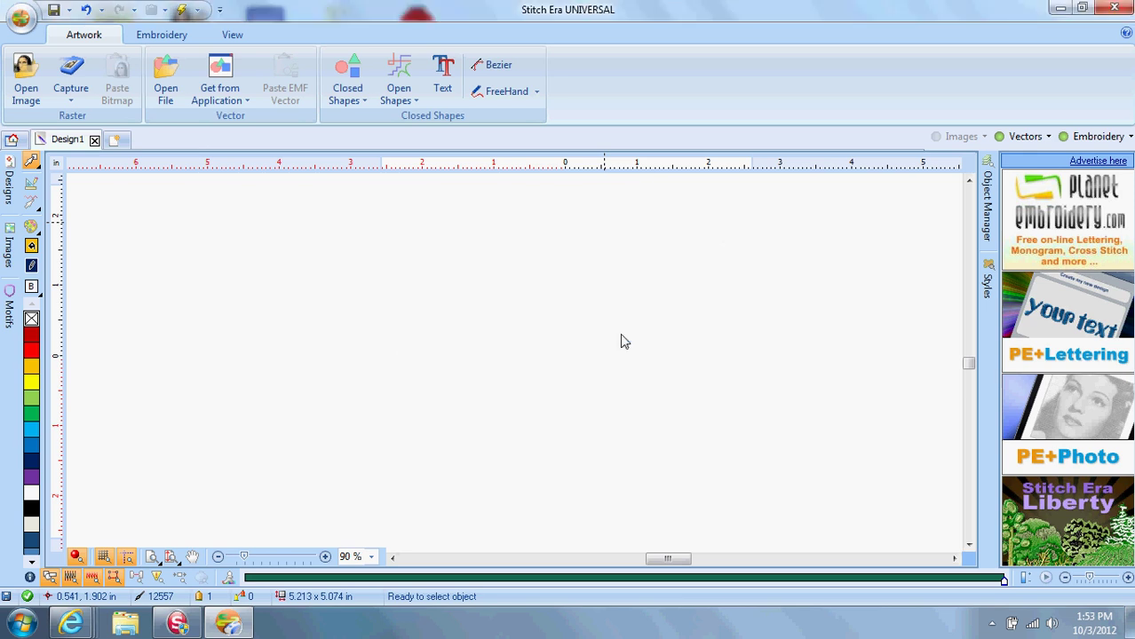